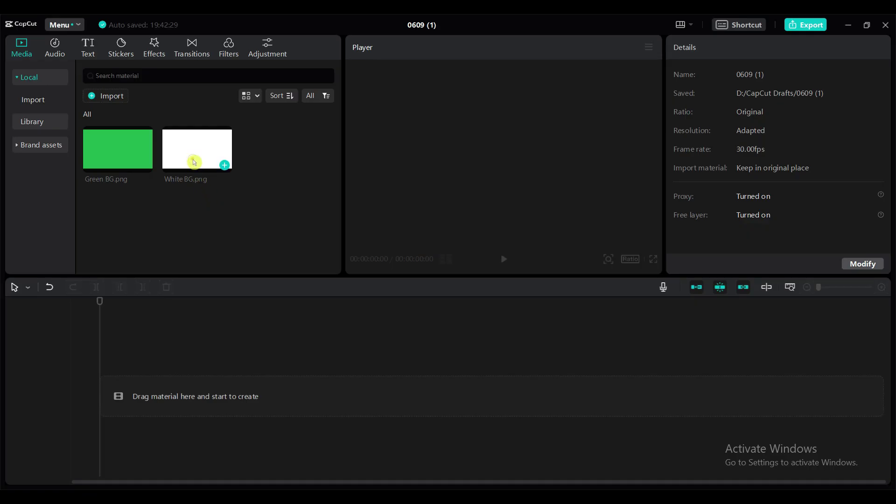
Step: Place White BG.png on the timeline and extend it to 7 seconds
{"action": "left_click", "coordinate": [119, 150]}
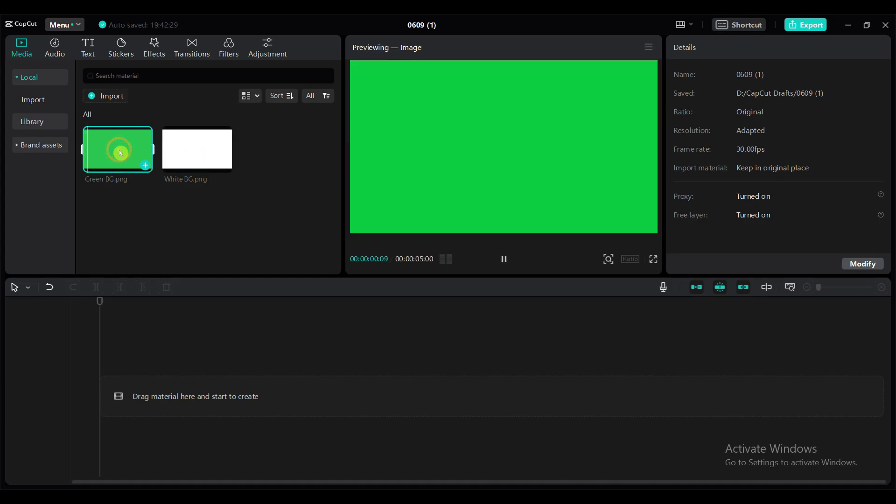
{"action": "left_click", "coordinate": [191, 150]}
{"action": "left_click", "coordinate": [202, 219]}
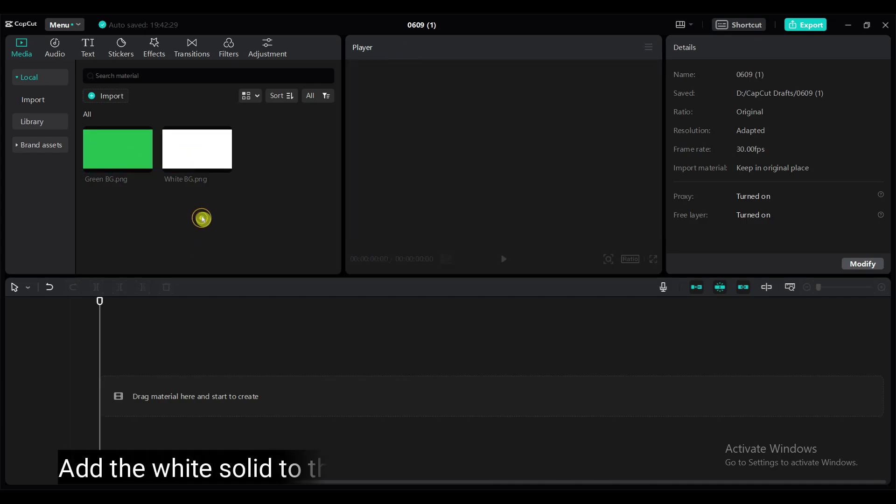
{"action": "left_click_drag", "start_coordinate": [180, 149], "coordinate": [104, 393]}
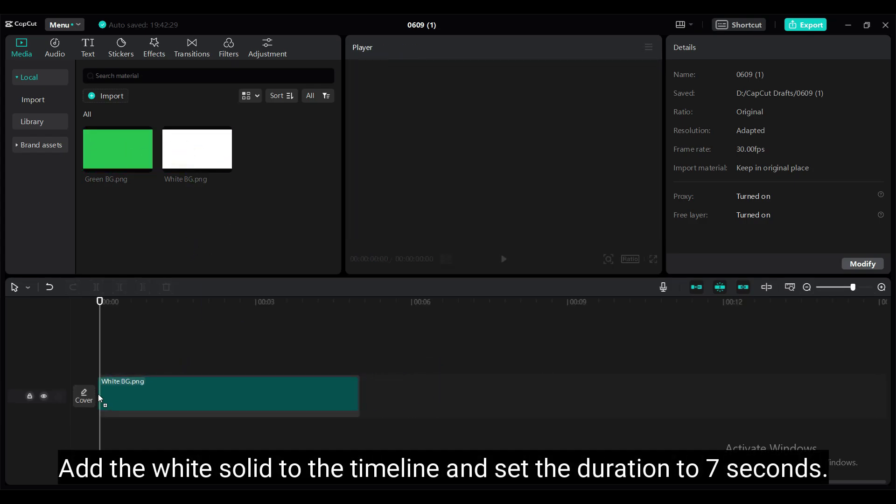
{"action": "left_click_drag", "start_coordinate": [358, 392], "coordinate": [458, 372]}
{"action": "left_click", "coordinate": [382, 364]}
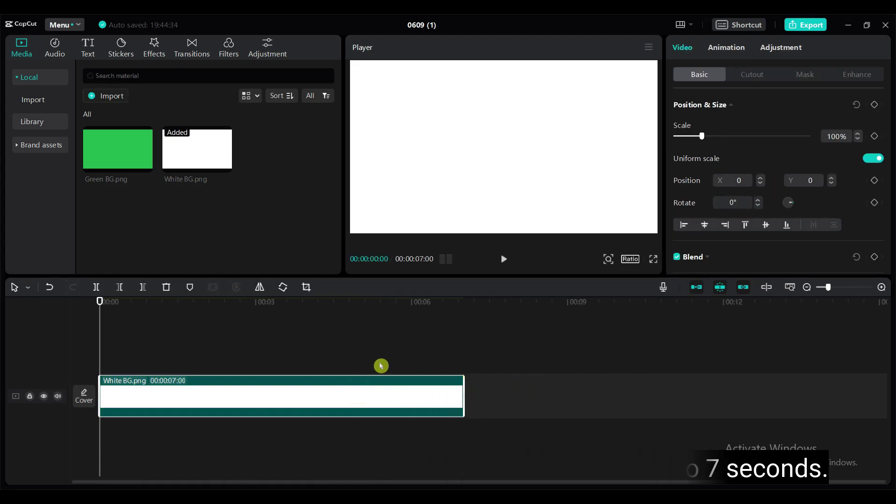
Step: Add Green BG.png on a track above, lasting about 6 seconds
{"action": "left_click_drag", "start_coordinate": [109, 147], "coordinate": [135, 359]}
{"action": "left_click_drag", "start_coordinate": [359, 360], "coordinate": [411, 369]}
{"action": "left_click", "coordinate": [99, 301]}
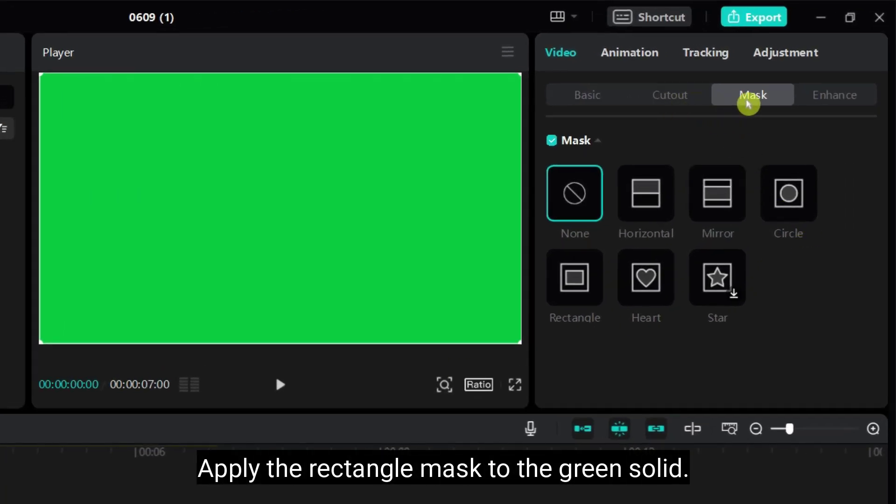
Step: Apply a Rectangle mask to the green clip, narrowing it, moving it left and making it taller
{"action": "left_click", "coordinate": [579, 279]}
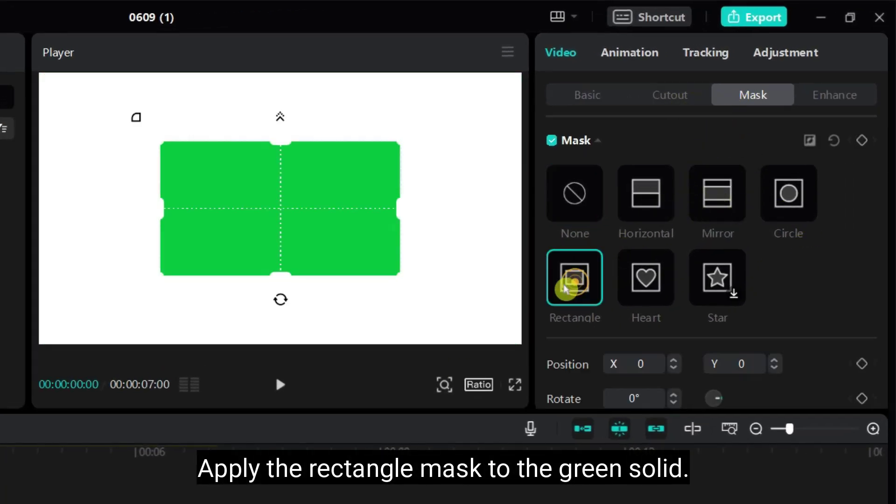
{"action": "left_click_drag", "start_coordinate": [401, 213], "coordinate": [204, 236]}
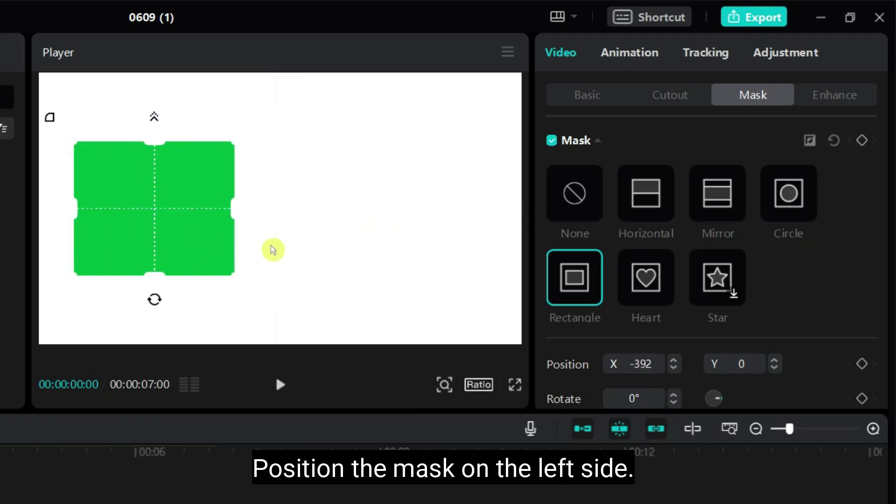
{"action": "scroll", "coordinate": [728, 344], "scroll_direction": "down", "scroll_amount": 3}
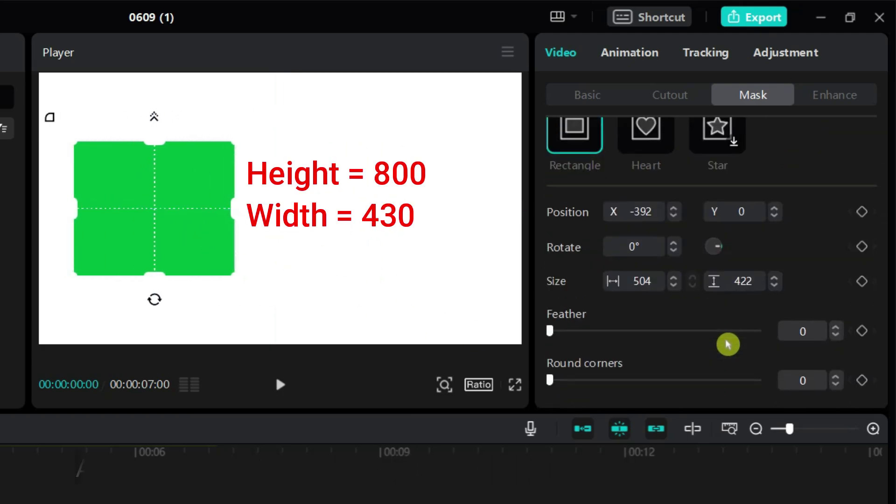
{"action": "left_click_drag", "start_coordinate": [156, 277], "coordinate": [164, 340]}
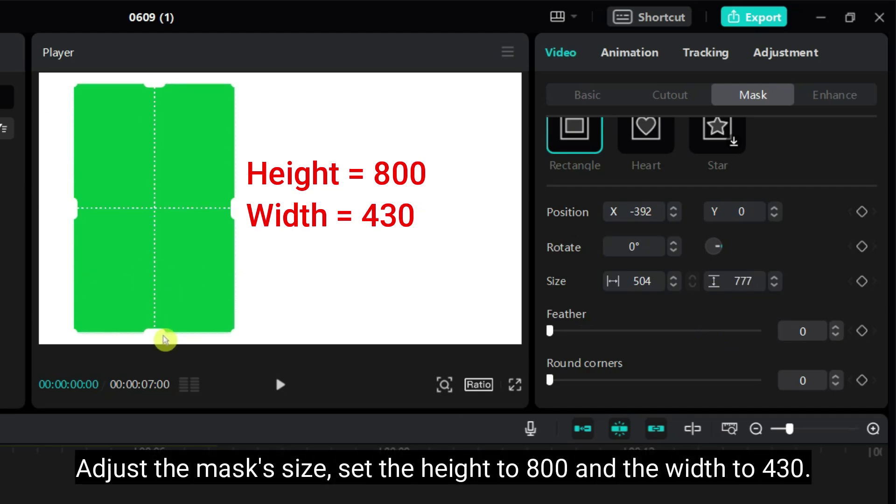
Step: Set the mask height to 800 and start entering a narrower width
{"action": "double_click", "coordinate": [744, 281]}
{"action": "type", "text": "800"}
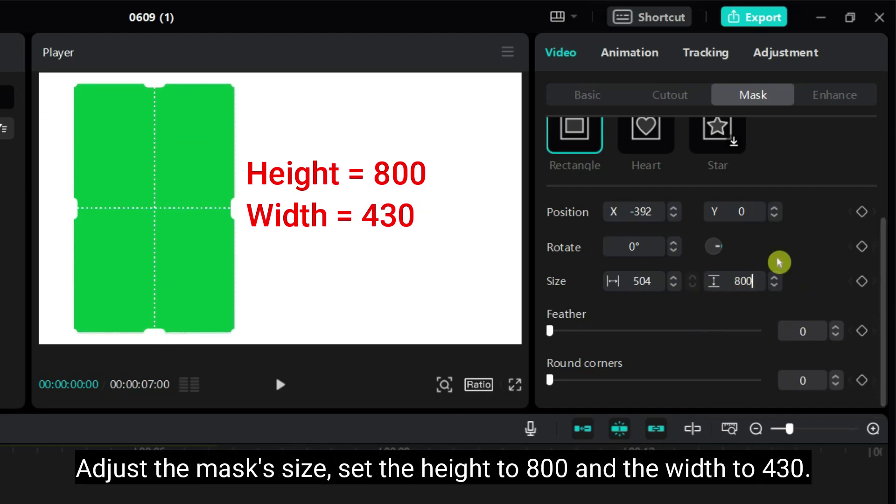
{"action": "left_click_drag", "start_coordinate": [235, 208], "coordinate": [224, 214]}
{"action": "double_click", "coordinate": [661, 281]}
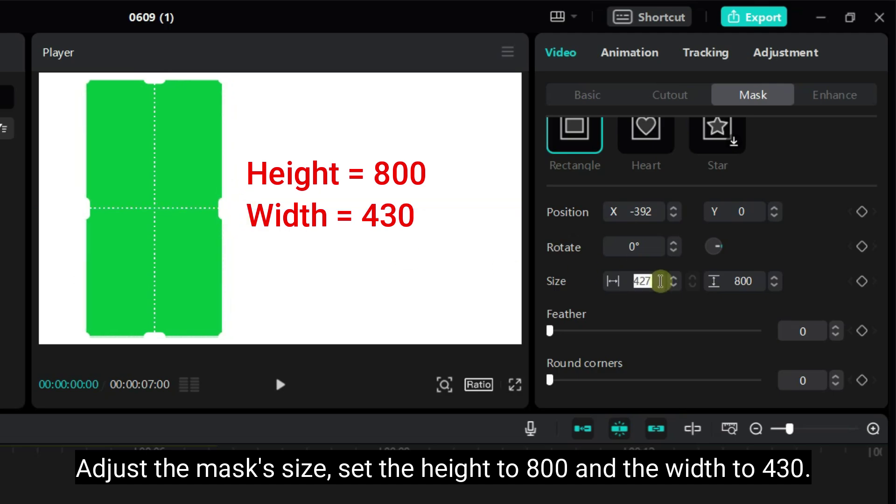
Step: Give the mask a width of 430 and shift the green panel further left
{"action": "type", "text": "43"}
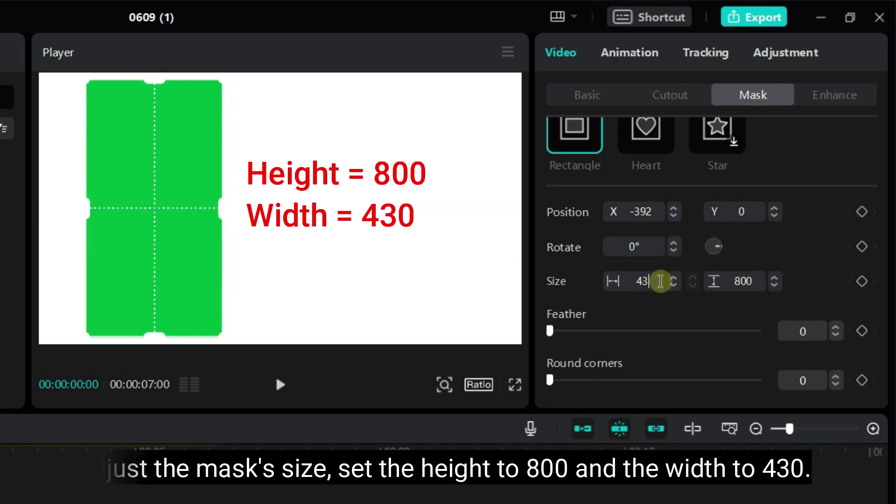
{"action": "type", "text": "0"}
{"action": "left_click", "coordinate": [170, 235]}
{"action": "left_click_drag", "start_coordinate": [169, 235], "coordinate": [153, 235]}
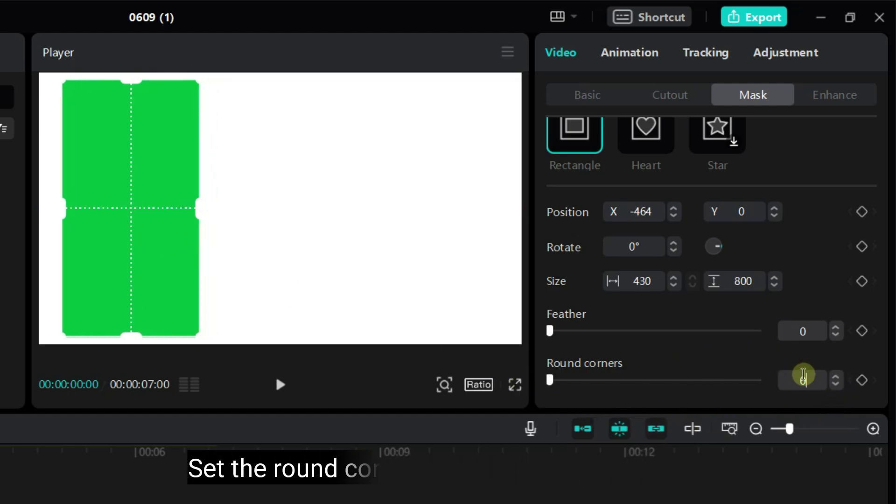
Step: Set the mask's round corners to 10 and its rotation to 2°
{"action": "left_click", "coordinate": [803, 376]}
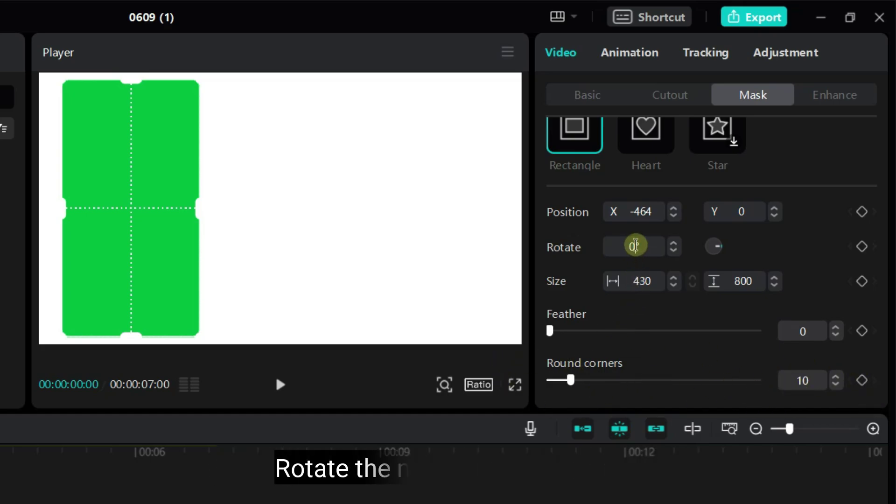
{"action": "left_click", "coordinate": [634, 245]}
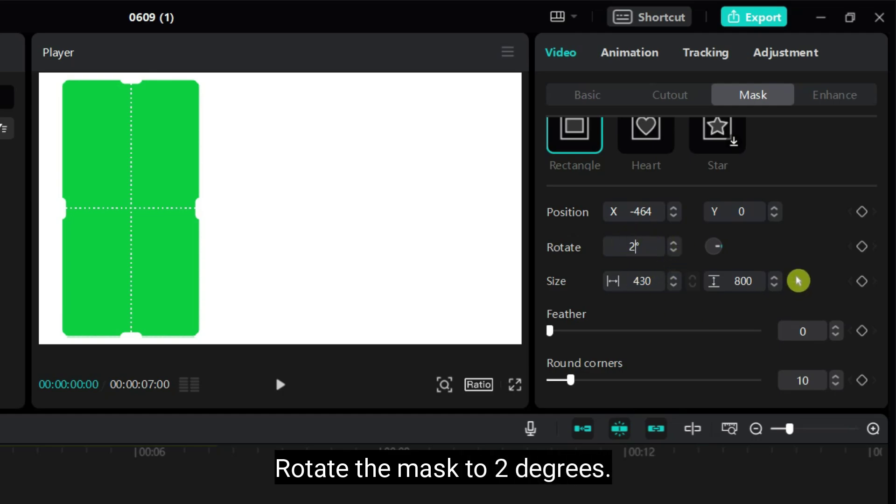
{"action": "key", "text": "Return"}
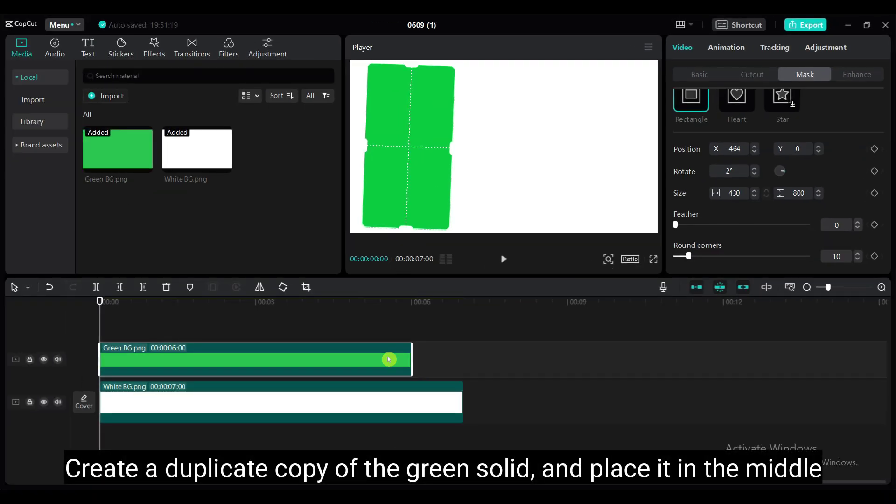
Step: Duplicate the green panel twice, placing one copy in the middle and one on the right
{"action": "left_click_drag", "start_coordinate": [389, 359], "coordinate": [386, 321]}
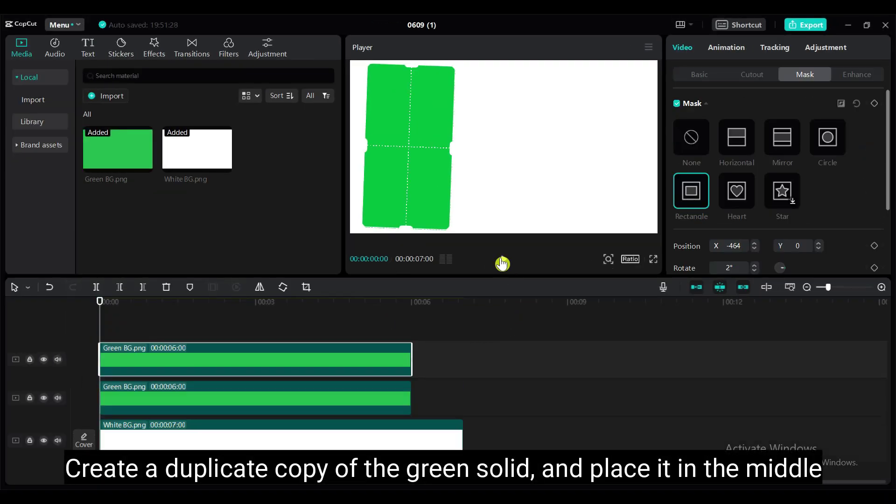
{"action": "left_click_drag", "start_coordinate": [429, 175], "coordinate": [520, 175]}
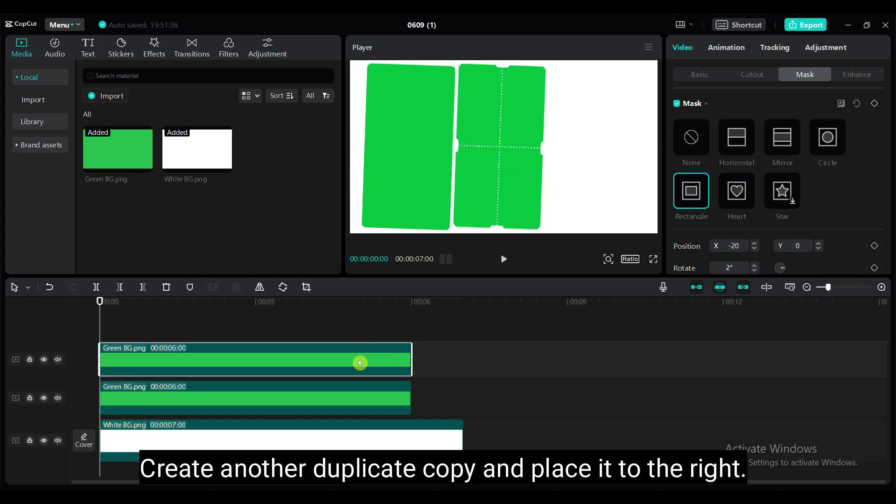
{"action": "key", "text": "ctrl+v"}
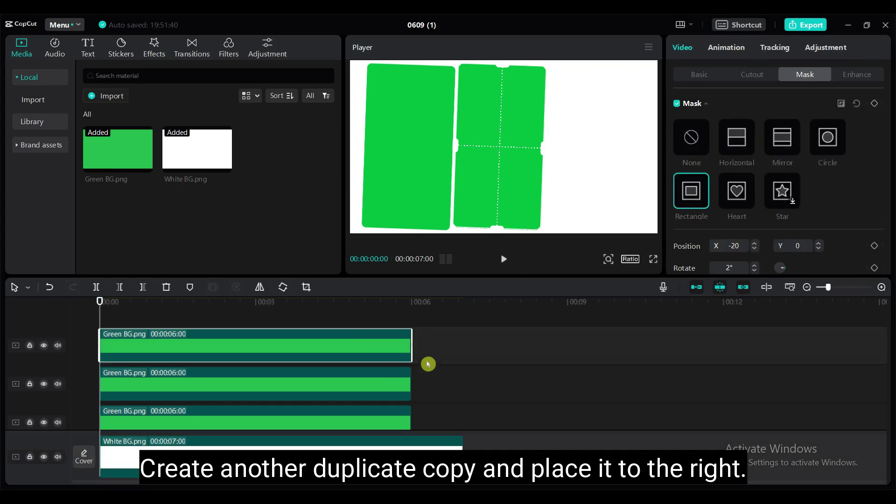
{"action": "left_click_drag", "start_coordinate": [515, 176], "coordinate": [609, 177]}
{"action": "left_click", "coordinate": [245, 316]}
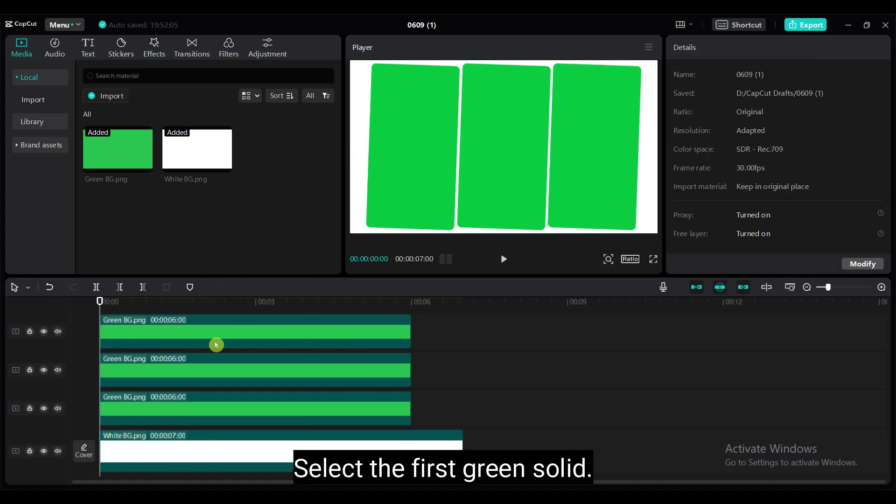
Step: Keyframe the left panel's mask height from 1 at 0 s to 800 at 2 s
{"action": "left_click", "coordinate": [124, 406]}
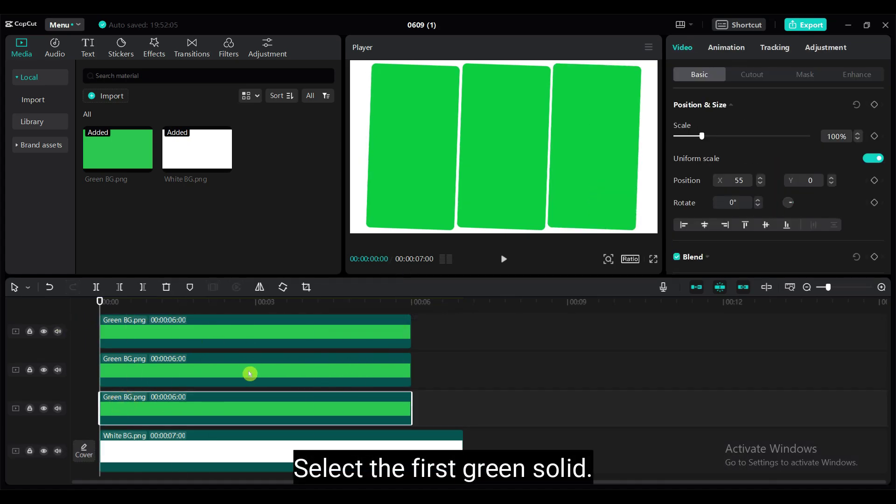
{"action": "left_click", "coordinate": [804, 76]}
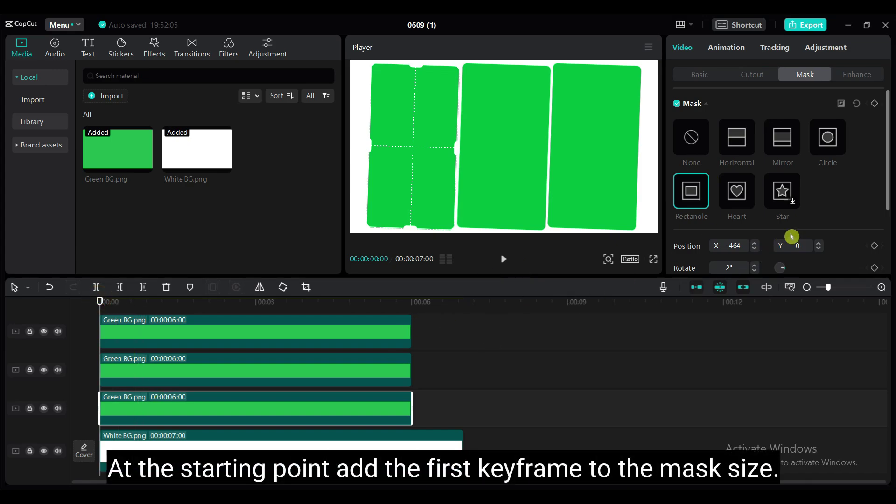
{"action": "scroll", "coordinate": [792, 229], "scroll_direction": "down", "scroll_amount": 3}
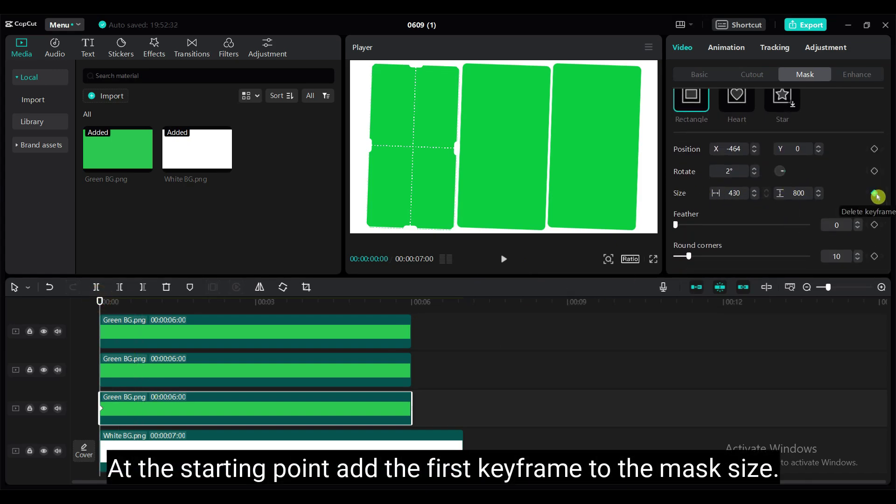
{"action": "left_click_drag", "start_coordinate": [99, 301], "coordinate": [158, 310]}
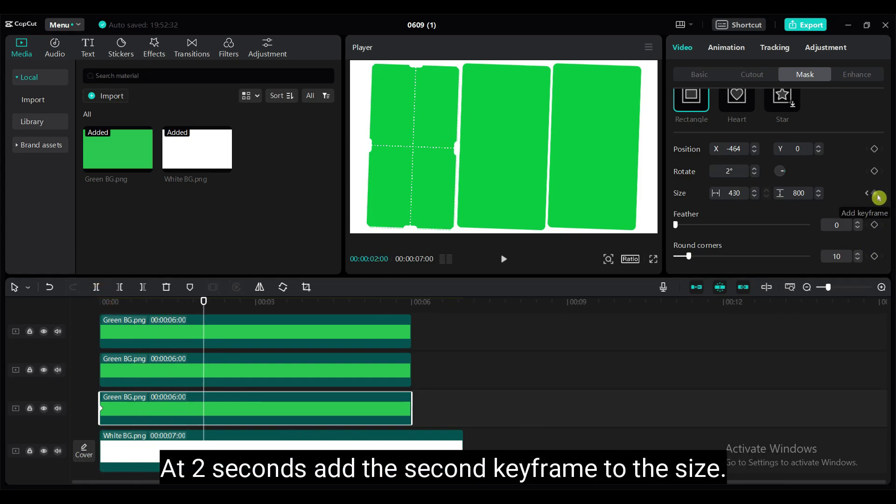
{"action": "left_click", "coordinate": [874, 193]}
{"action": "left_click_drag", "start_coordinate": [204, 301], "coordinate": [100, 308]}
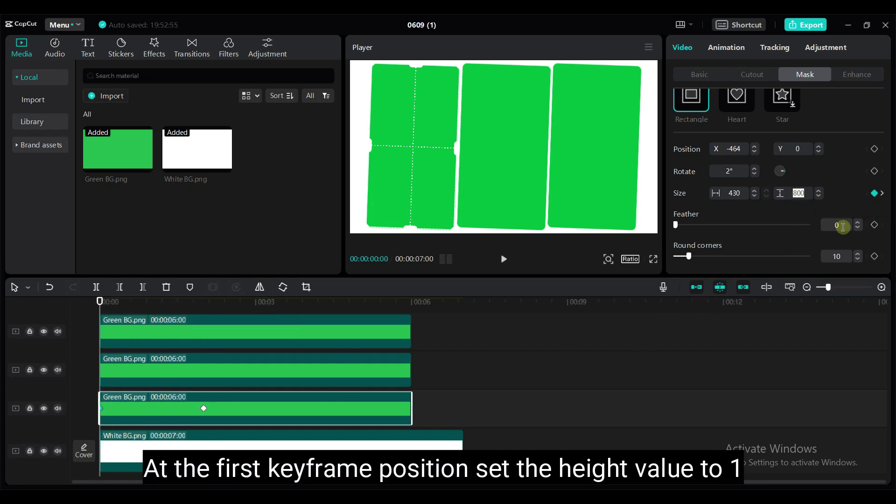
{"action": "type", "text": "1"}
{"action": "key", "text": "Return"}
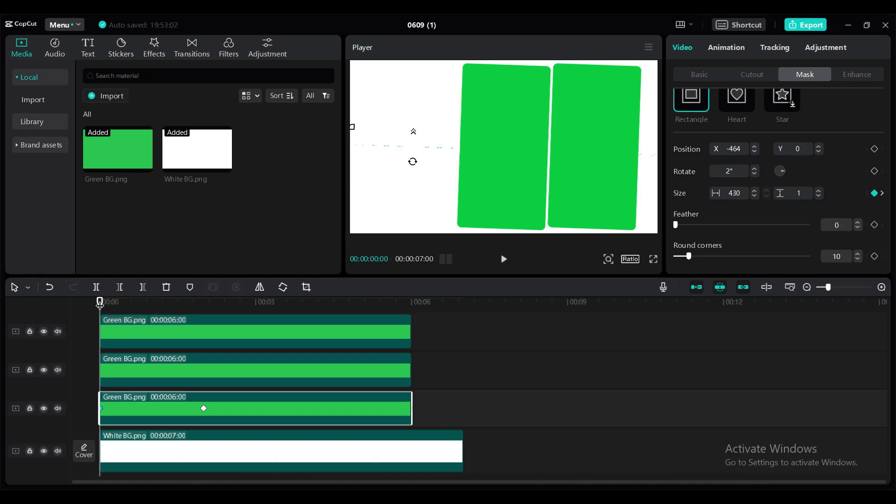
{"action": "mouse_move", "coordinate": [100, 302]}
{"action": "left_mouse_down"}
{"action": "mouse_move", "coordinate": [214, 309]}
{"action": "mouse_move", "coordinate": [85, 303]}
{"action": "left_mouse_up"}
{"action": "left_click", "coordinate": [213, 369]}
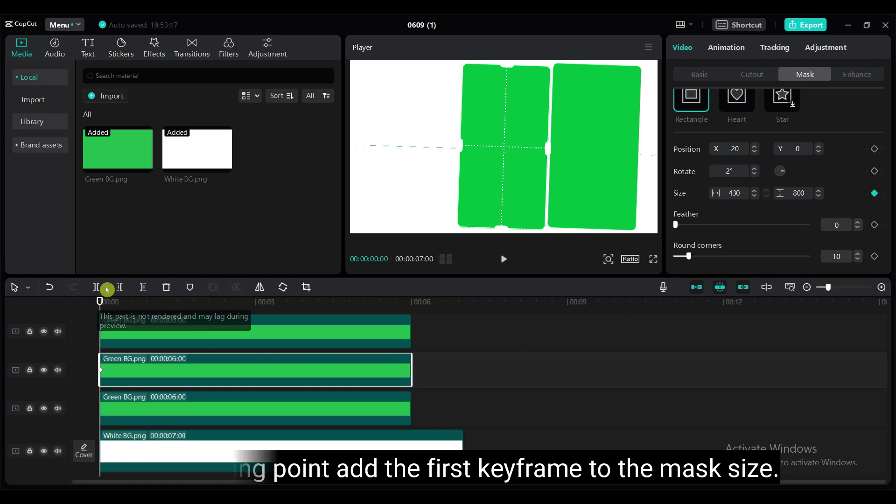
Step: Keyframe the middle panel's mask height from 1 at the start to 800 at 3 seconds
{"action": "left_click_drag", "start_coordinate": [100, 302], "coordinate": [227, 302]}
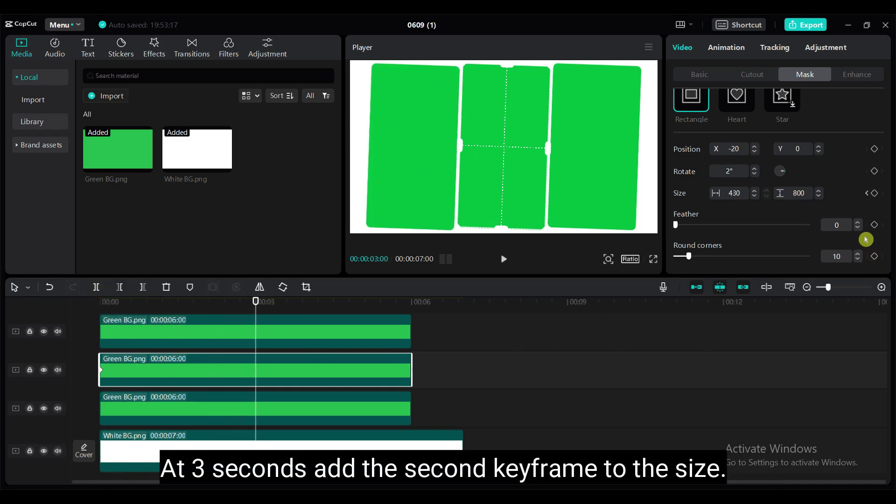
{"action": "left_click", "coordinate": [876, 194]}
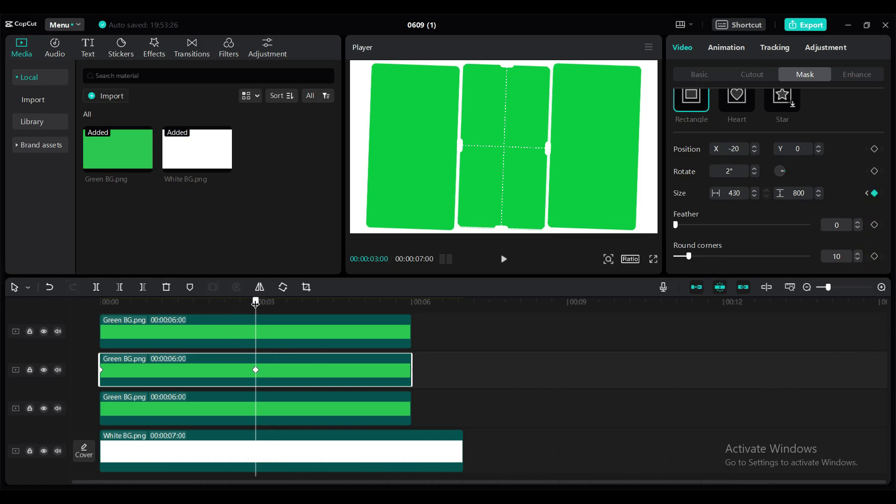
{"action": "left_click_drag", "start_coordinate": [256, 300], "coordinate": [100, 302]}
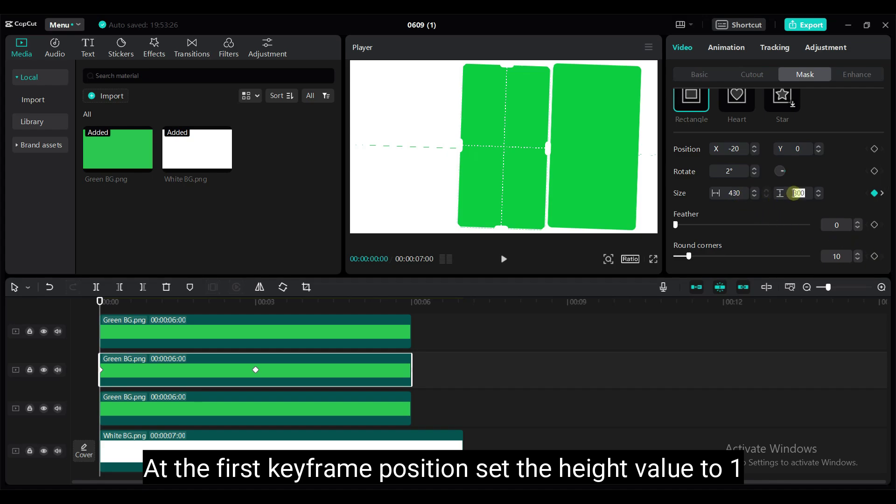
{"action": "key", "text": "Return"}
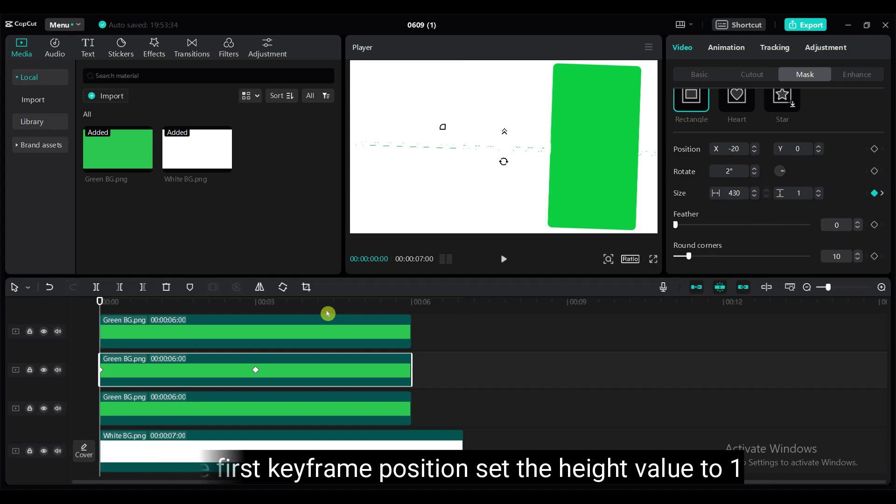
{"action": "left_click_drag", "start_coordinate": [107, 305], "coordinate": [242, 302]}
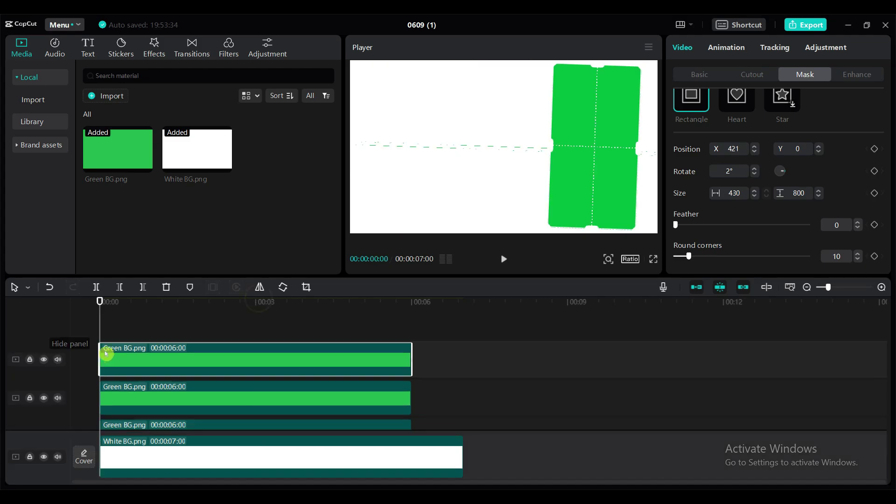
{"action": "left_click", "coordinate": [124, 368]}
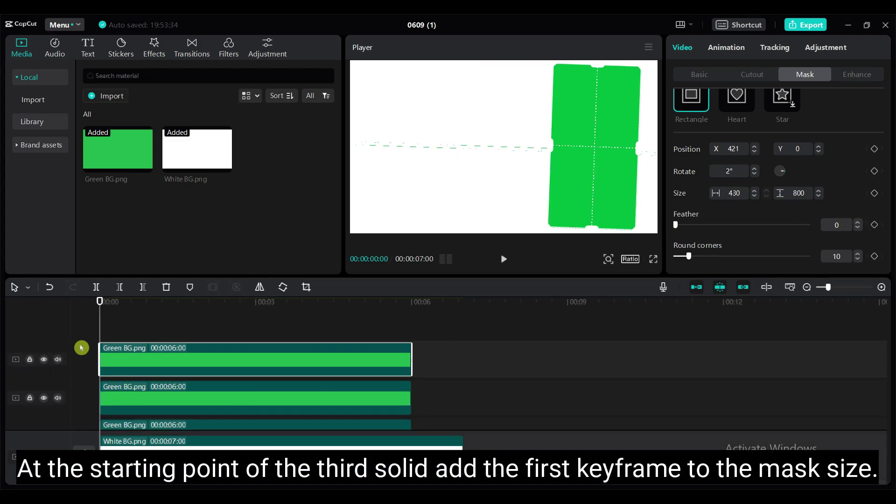
Step: Keyframe the right panel's mask height from 1 at 0 s to 800 at 2 s
{"action": "left_click", "coordinate": [875, 193]}
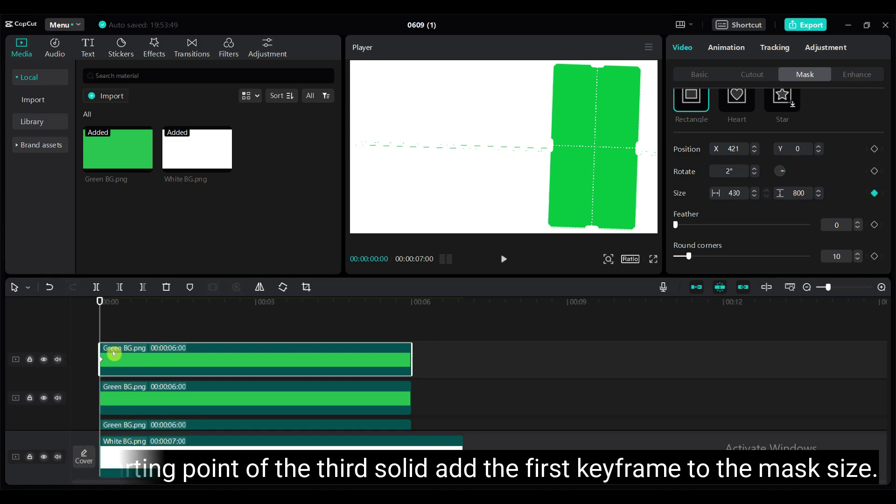
{"action": "left_click_drag", "start_coordinate": [99, 301], "coordinate": [204, 320]}
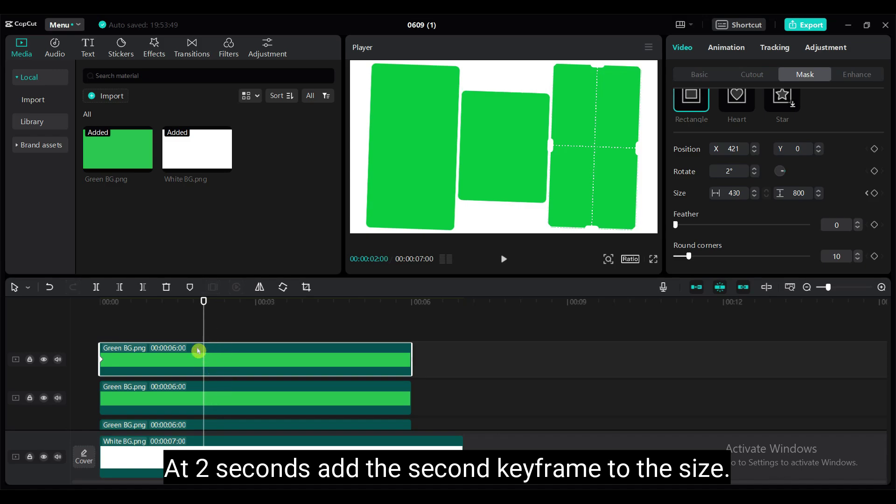
{"action": "left_click", "coordinate": [874, 193]}
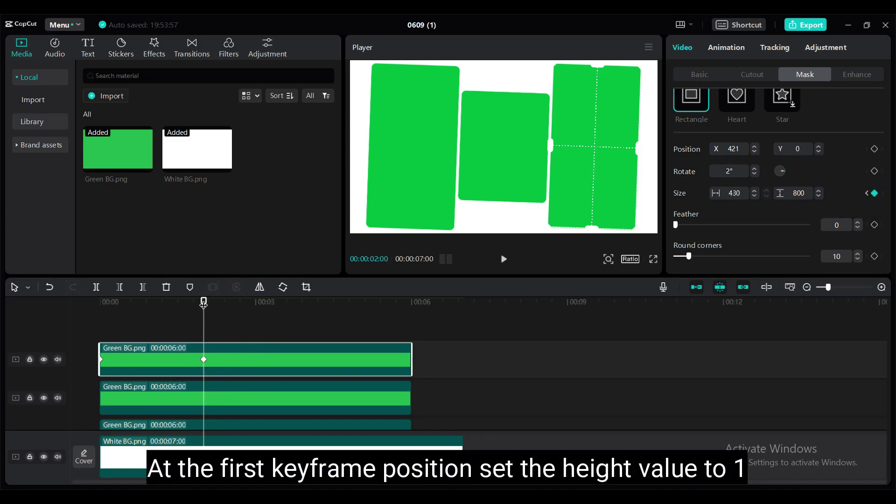
{"action": "left_click_drag", "start_coordinate": [204, 303], "coordinate": [88, 302]}
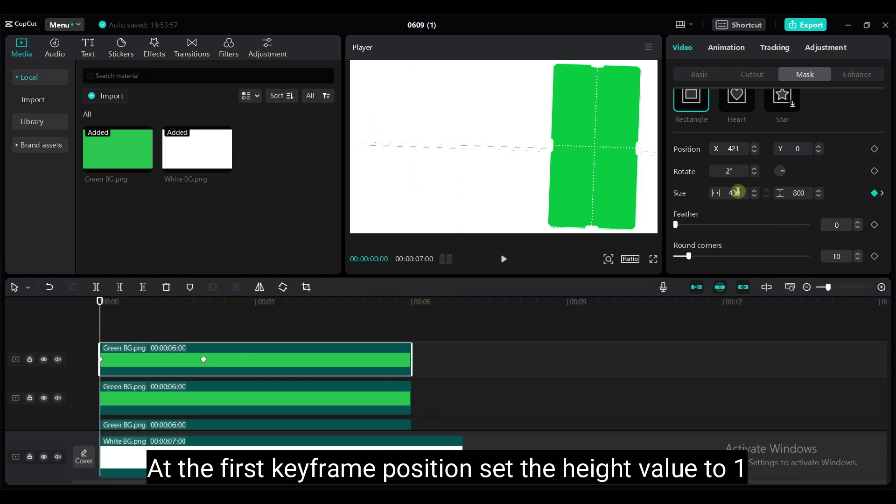
{"action": "left_click", "coordinate": [794, 196]}
{"action": "type", "text": "1"}
{"action": "key", "text": "Return"}
{"action": "left_click", "coordinate": [185, 323]}
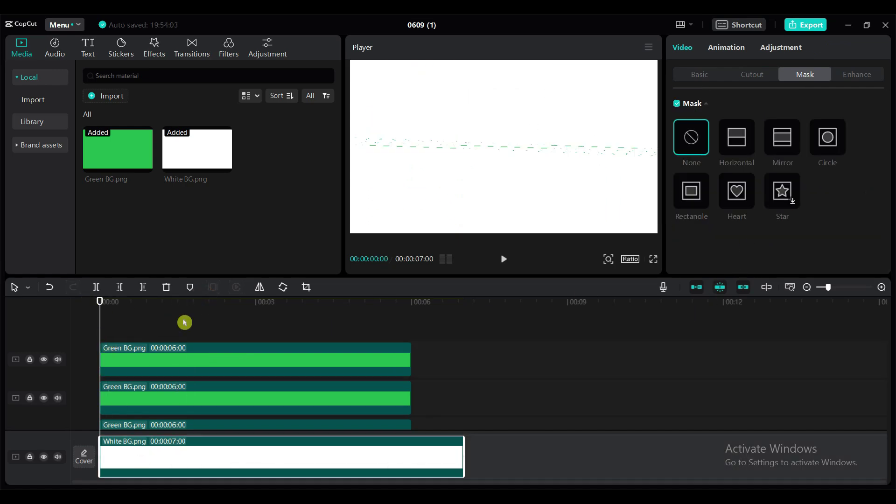
Step: Play the three panels unfolding in a full-screen preview
{"action": "left_click", "coordinate": [653, 260]}
{"action": "left_click", "coordinate": [292, 466]}
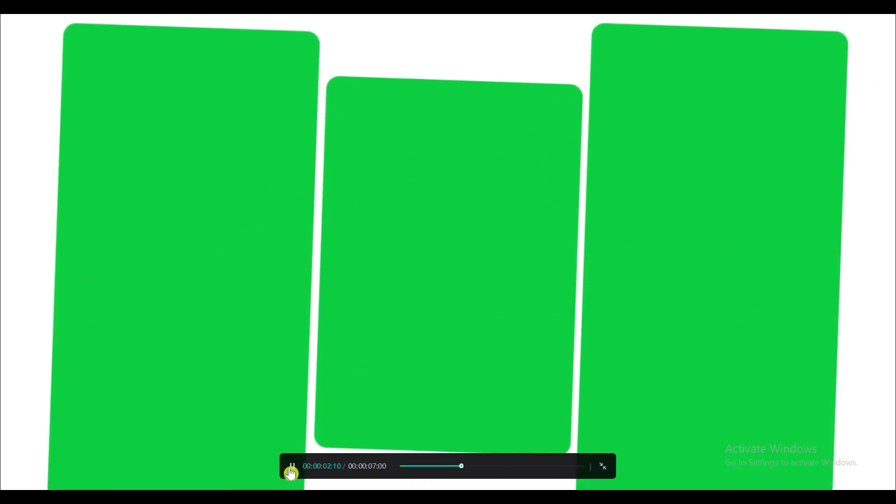
{"action": "key", "text": "Escape"}
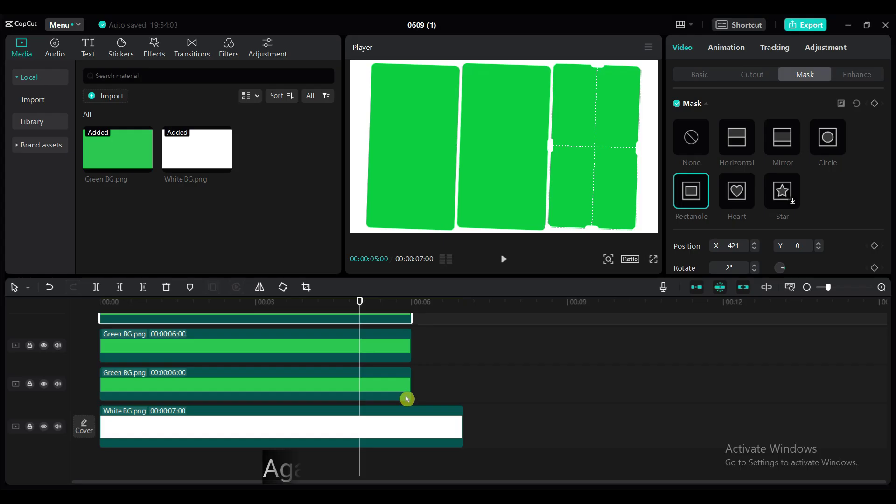
Step: Select the left panel's green clip with the playhead at 00:05:00
{"action": "left_click", "coordinate": [371, 379]}
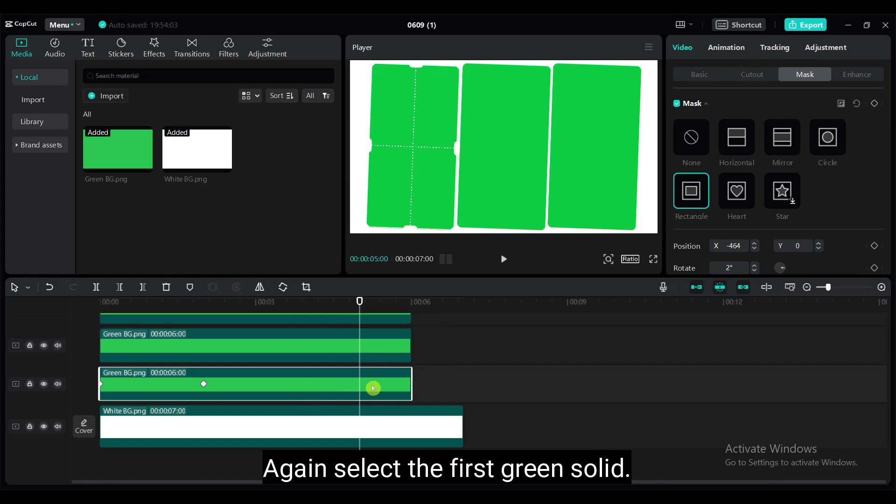
{"action": "left_click", "coordinate": [357, 309]}
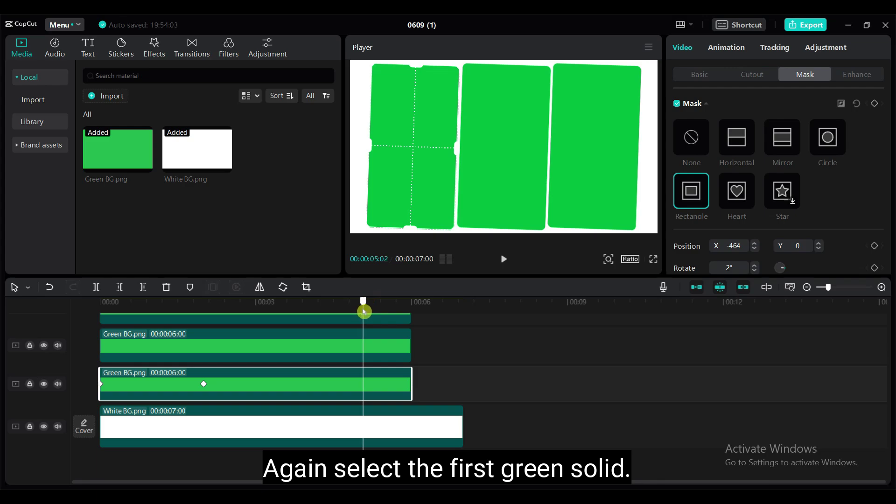
{"action": "left_click_drag", "start_coordinate": [364, 312], "coordinate": [361, 309]}
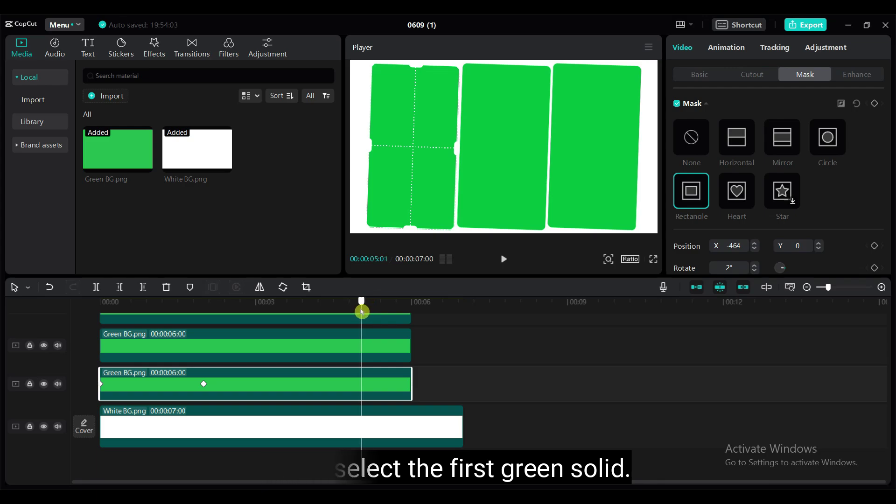
{"action": "left_click", "coordinate": [384, 387]}
Step: Keyframe the left panel's mask width from 430 at 5 s to 1 at 6 s
{"action": "scroll", "coordinate": [868, 252], "scroll_direction": "down", "scroll_amount": 3}
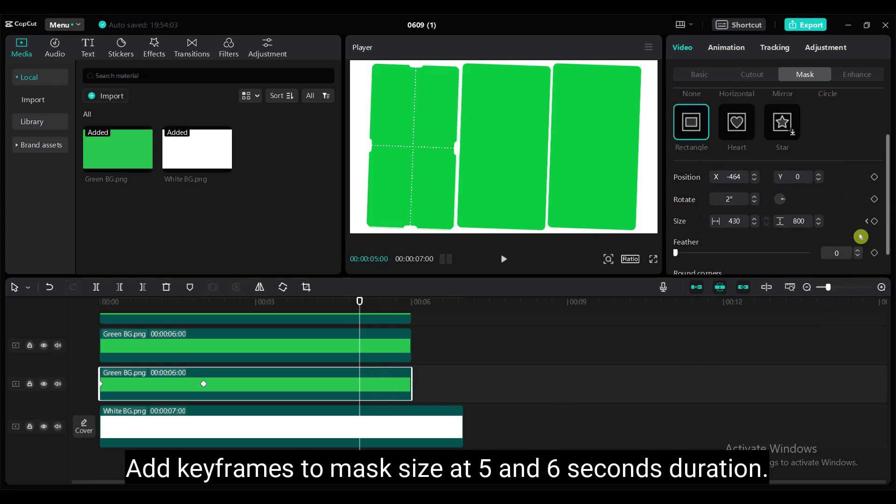
{"action": "left_click", "coordinate": [875, 193]}
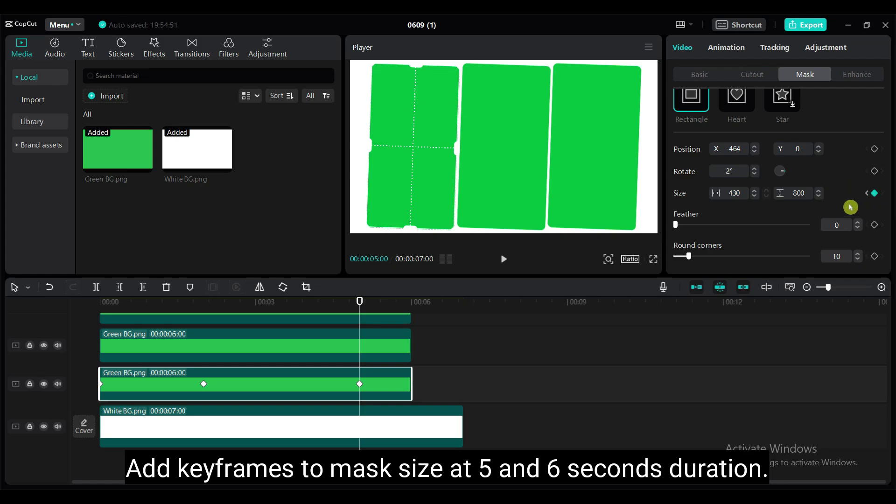
{"action": "left_click_drag", "start_coordinate": [359, 304], "coordinate": [411, 309]}
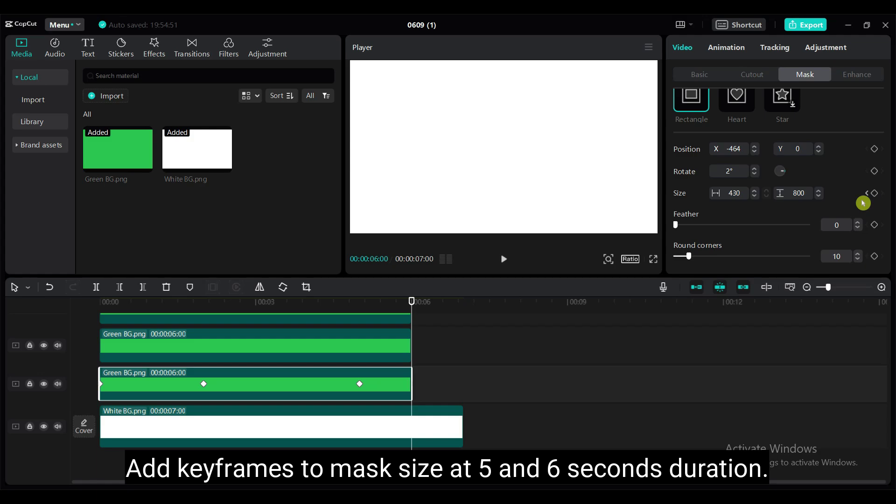
{"action": "left_click", "coordinate": [875, 194]}
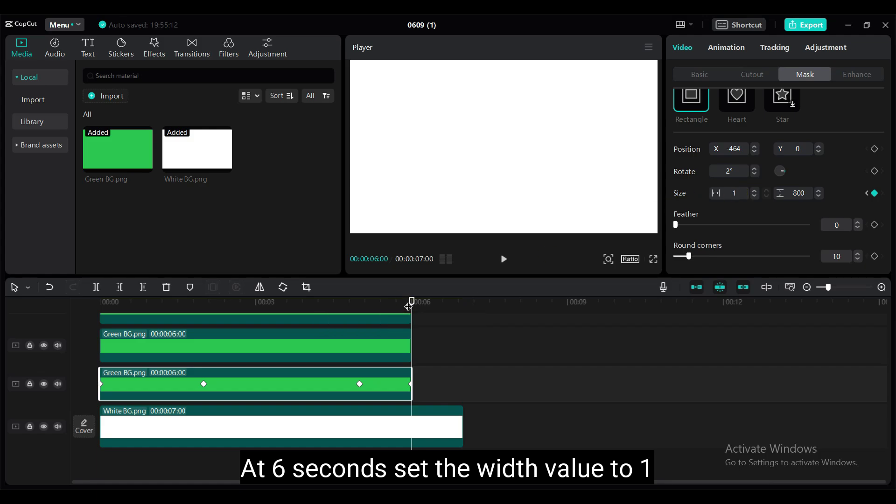
{"action": "left_click_drag", "start_coordinate": [409, 301], "coordinate": [383, 312]}
{"action": "left_click_drag", "start_coordinate": [404, 315], "coordinate": [360, 317]}
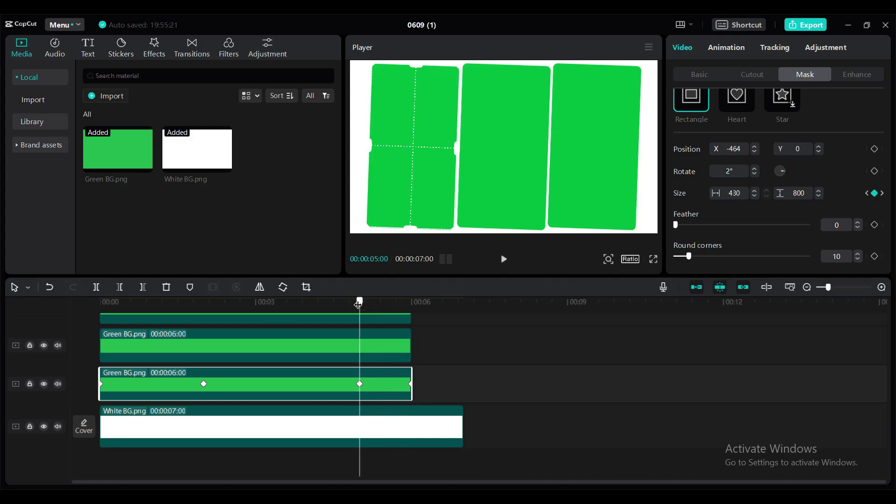
{"action": "left_click", "coordinate": [372, 342]}
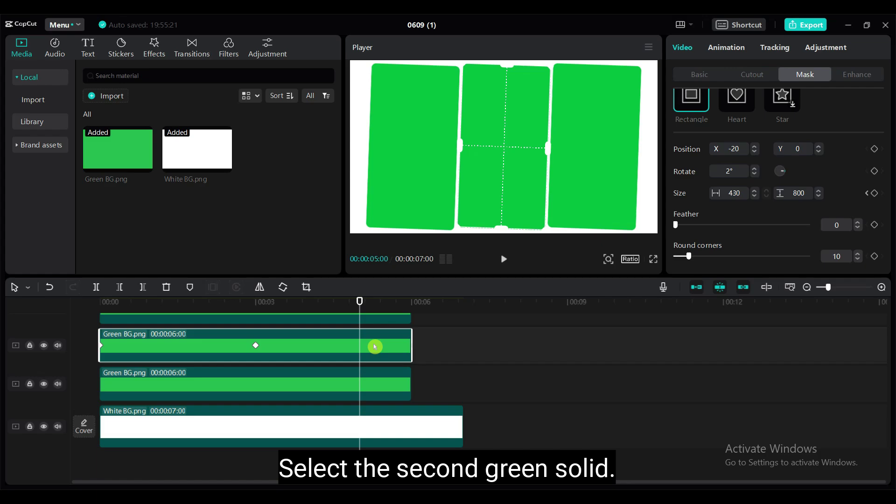
Step: Keyframe the middle panel's mask height from 800 at 5 s down to 1 at 6 s
{"action": "left_click", "coordinate": [875, 193]}
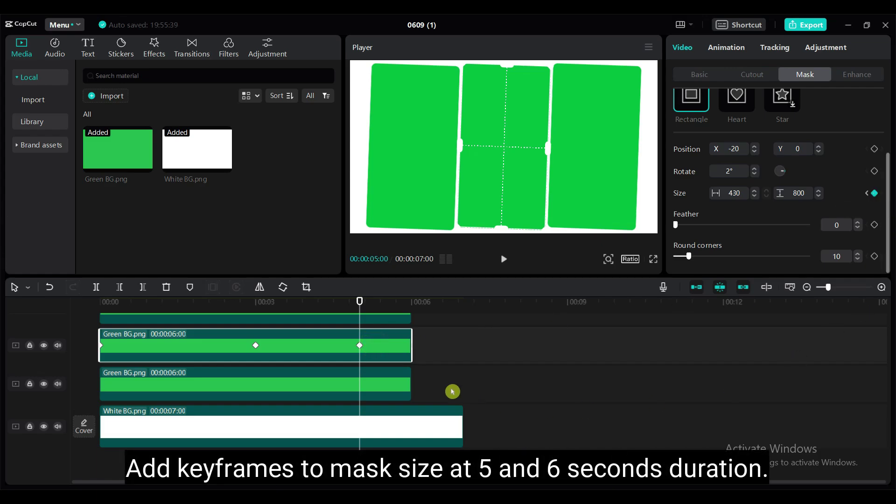
{"action": "left_click_drag", "start_coordinate": [360, 302], "coordinate": [411, 309]}
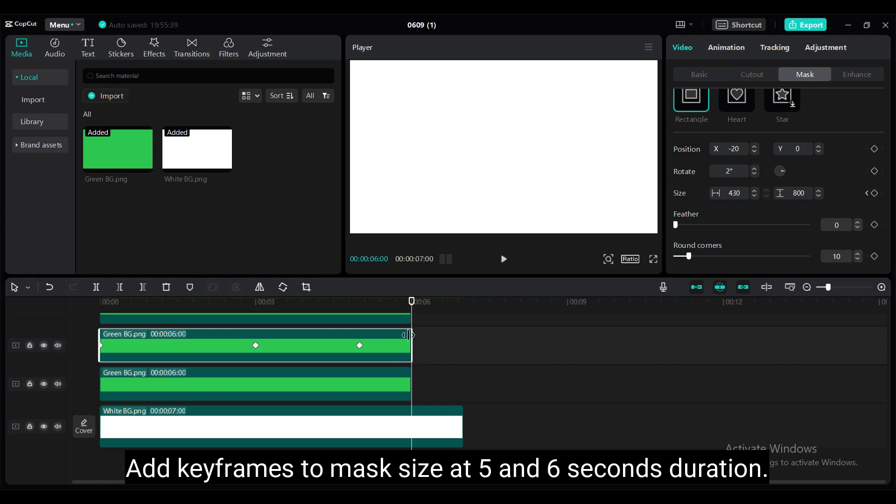
{"action": "left_click", "coordinate": [874, 194]}
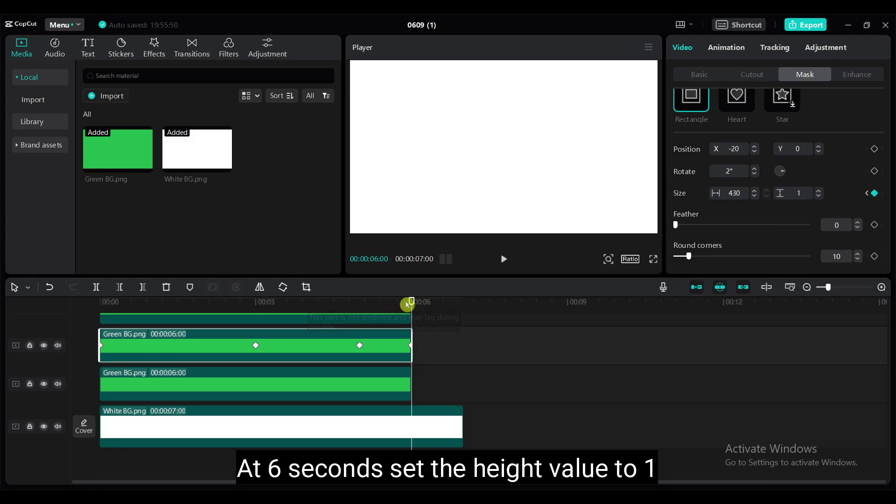
{"action": "left_click_drag", "start_coordinate": [411, 301], "coordinate": [360, 304]}
{"action": "scroll", "coordinate": [456, 366], "scroll_direction": "up", "scroll_amount": 2}
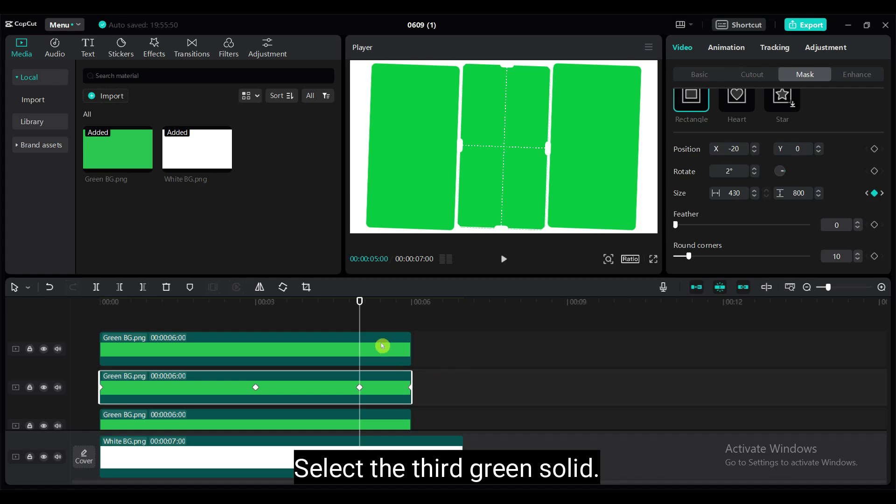
Step: Keyframe the right green panel's mask width from 430 at 5 s to 1 at 6 s, then preview full screen
{"action": "left_click", "coordinate": [382, 345]}
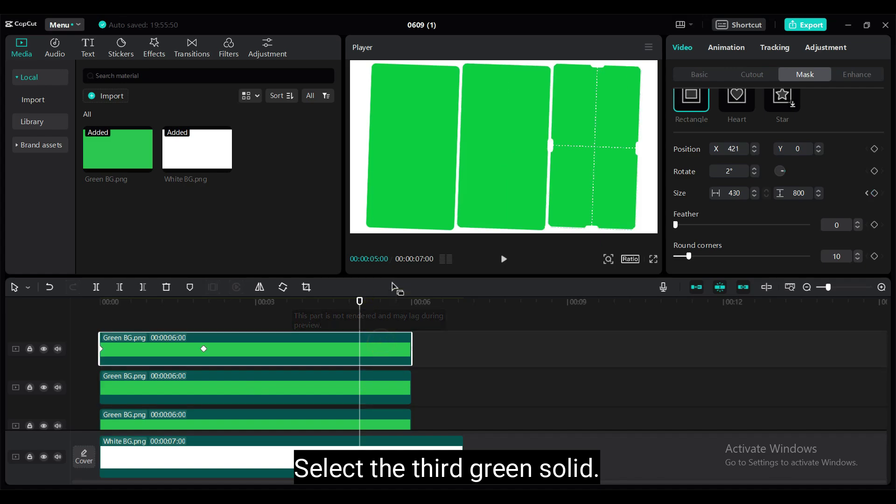
{"action": "left_click", "coordinate": [375, 350]}
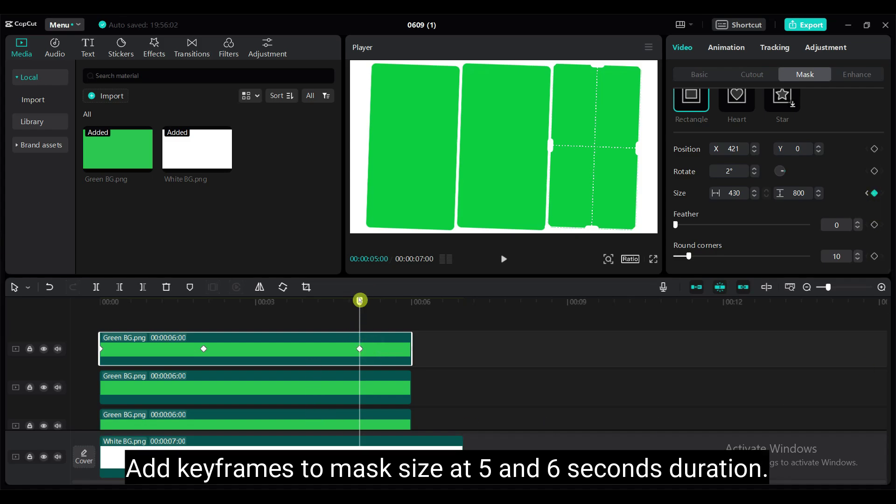
{"action": "left_click_drag", "start_coordinate": [359, 300], "coordinate": [410, 311]}
{"action": "left_click", "coordinate": [874, 193]}
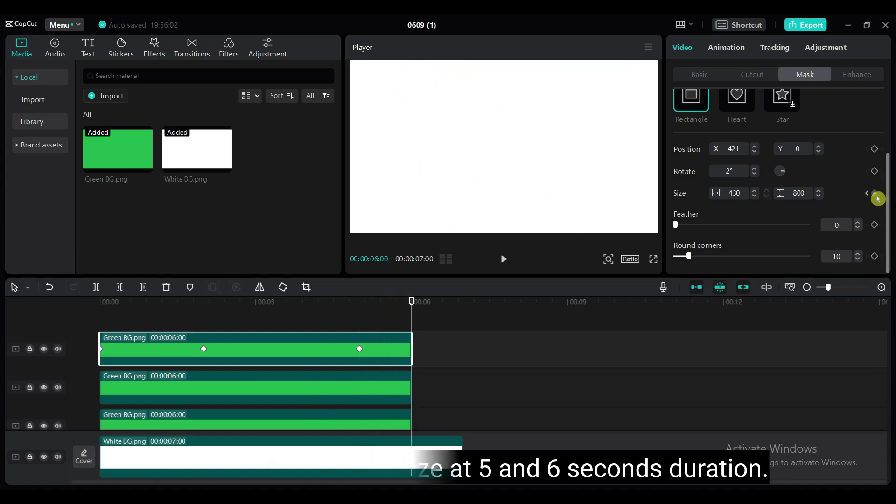
{"action": "left_click", "coordinate": [732, 193]}
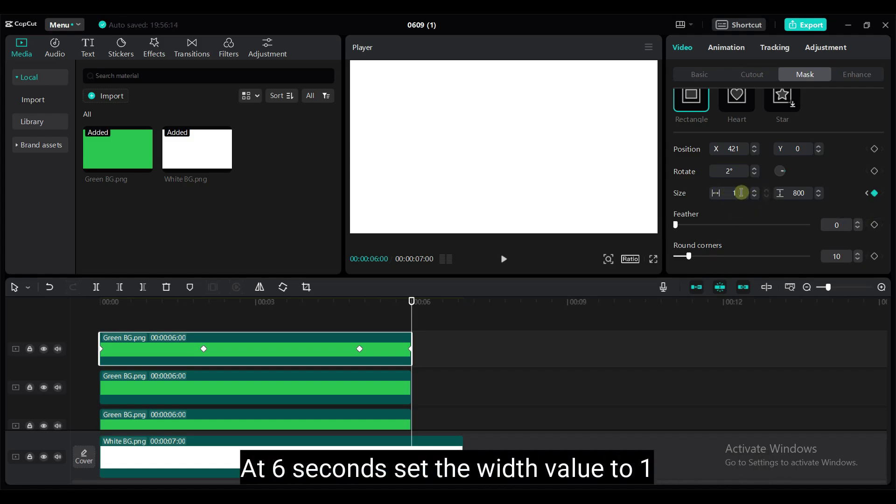
{"action": "left_click", "coordinate": [654, 259]}
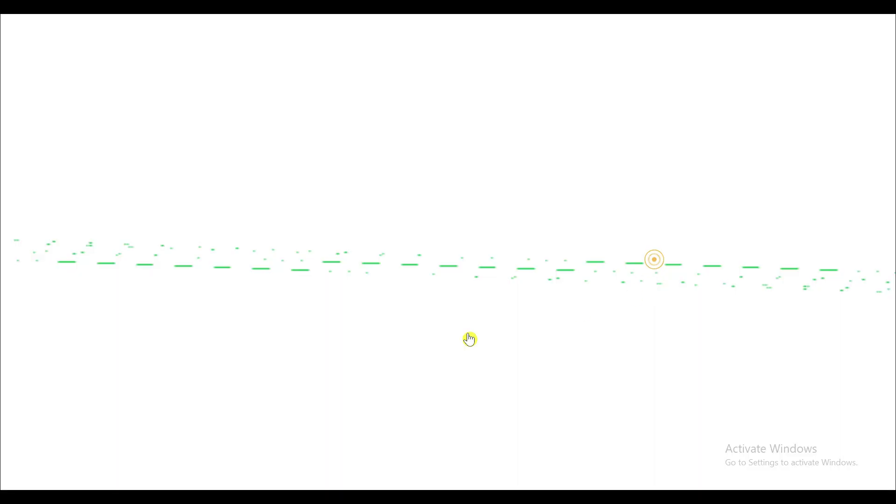
Step: Play the full-screen panel animation, then select the three green clips and set the playhead to 5 frames
{"action": "left_click", "coordinate": [292, 468]}
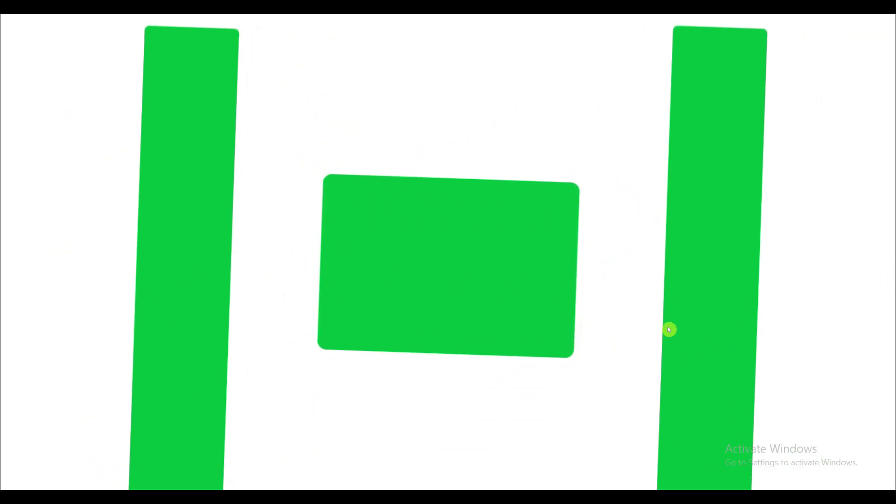
{"action": "key", "text": "Escape"}
{"action": "left_click", "coordinate": [654, 259]}
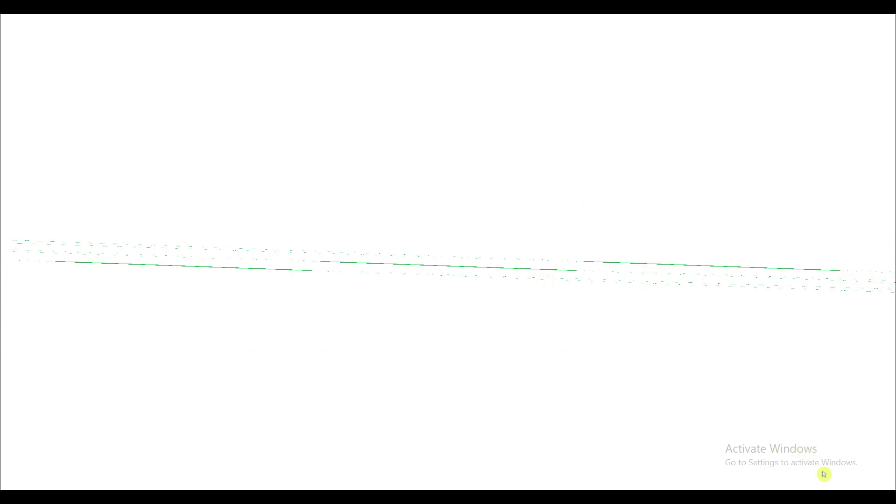
{"action": "left_click_drag", "start_coordinate": [776, 358], "coordinate": [624, 232]}
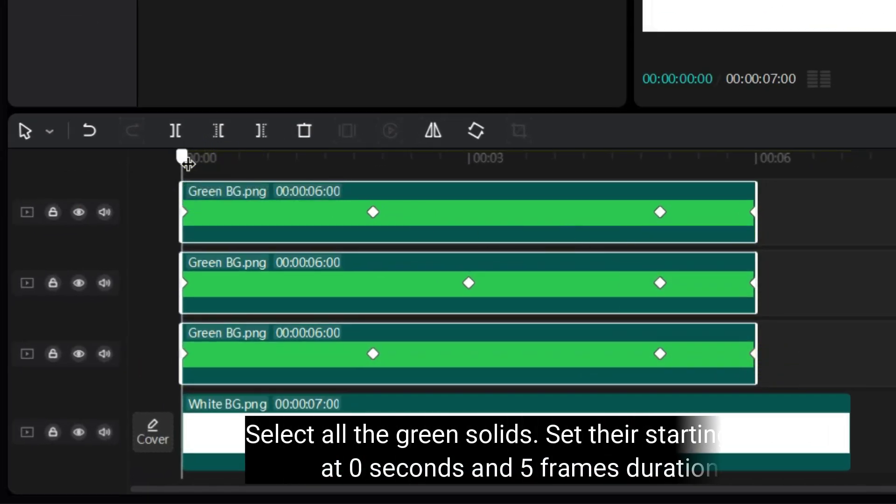
{"action": "left_click", "coordinate": [191, 159]}
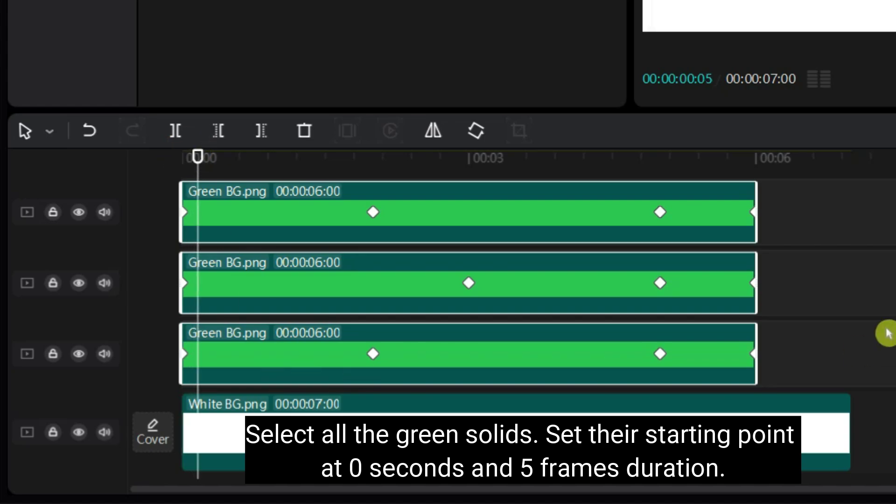
Step: Shift the three green clips to start at 5 frames, preview, and export as 'Green Template' 1080P mp4
{"action": "mouse_move", "coordinate": [795, 352]}
{"action": "left_mouse_down"}
{"action": "mouse_move", "coordinate": [582, 226]}
{"action": "mouse_move", "coordinate": [560, 223]}
{"action": "left_mouse_up"}
{"action": "left_click_drag", "start_coordinate": [468, 214], "coordinate": [489, 212]}
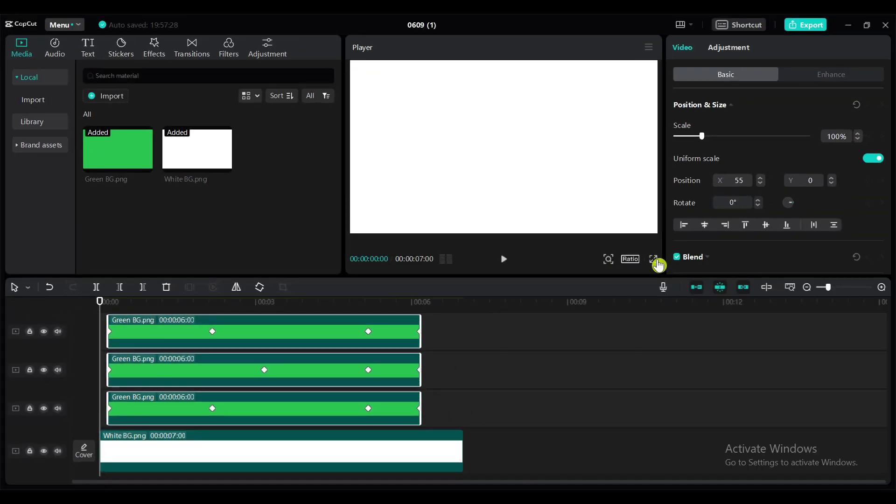
{"action": "left_click", "coordinate": [654, 259]}
{"action": "left_click", "coordinate": [295, 469]}
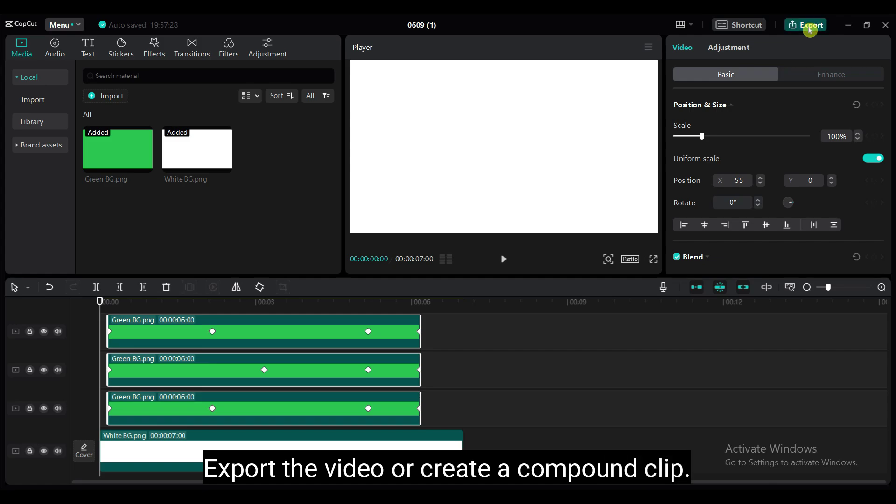
{"action": "left_click", "coordinate": [810, 28]}
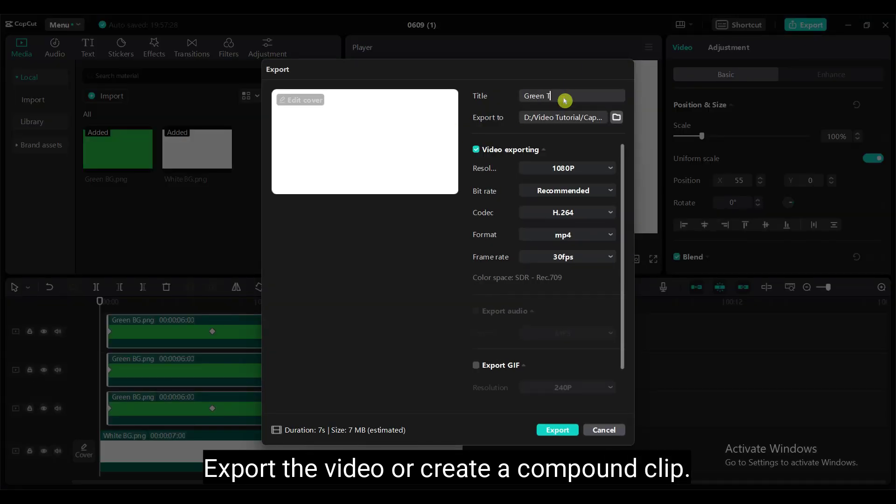
{"action": "left_click", "coordinate": [557, 430]}
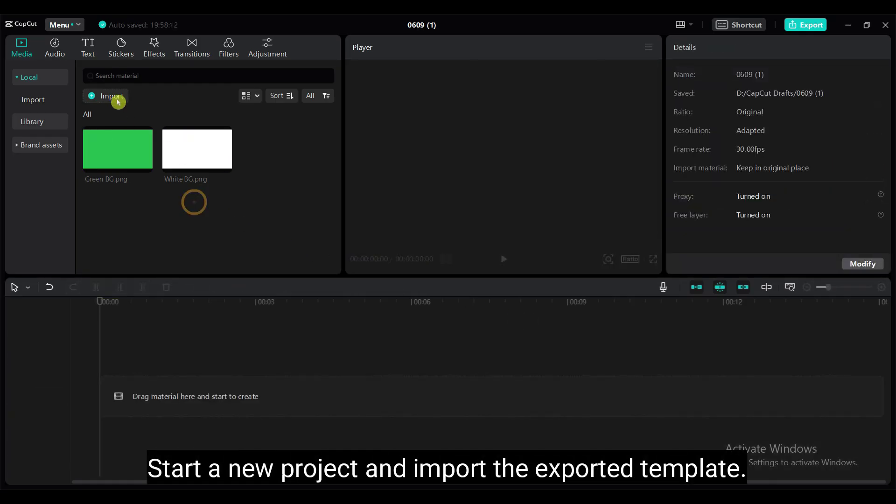
Step: Import Green Template.mp4 into the media panel and preview it
{"action": "left_click", "coordinate": [118, 102]}
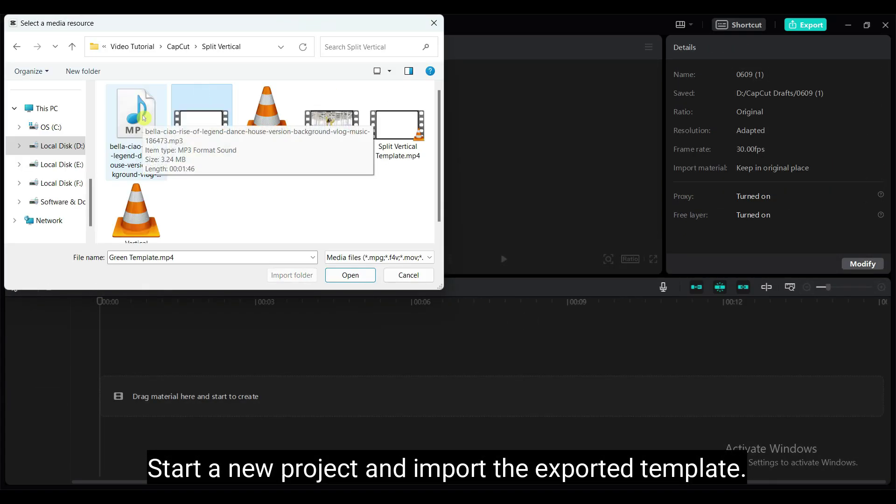
{"action": "left_click", "coordinate": [349, 276]}
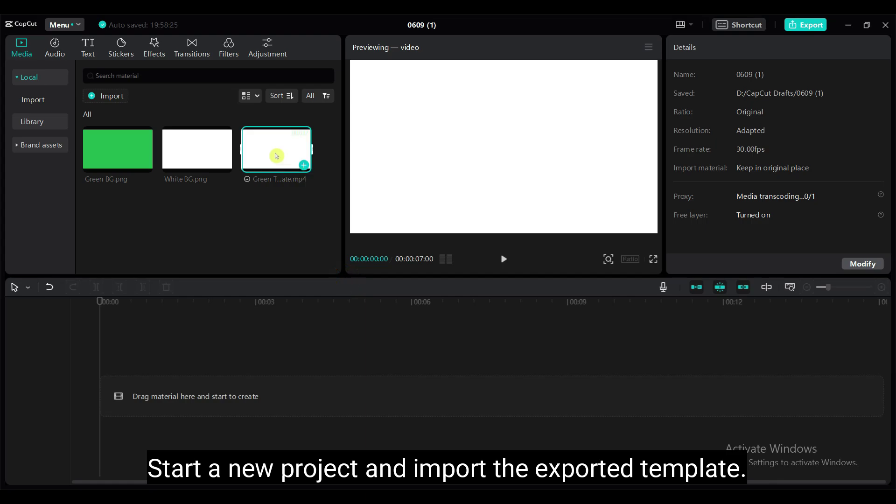
{"action": "left_click", "coordinate": [272, 156]}
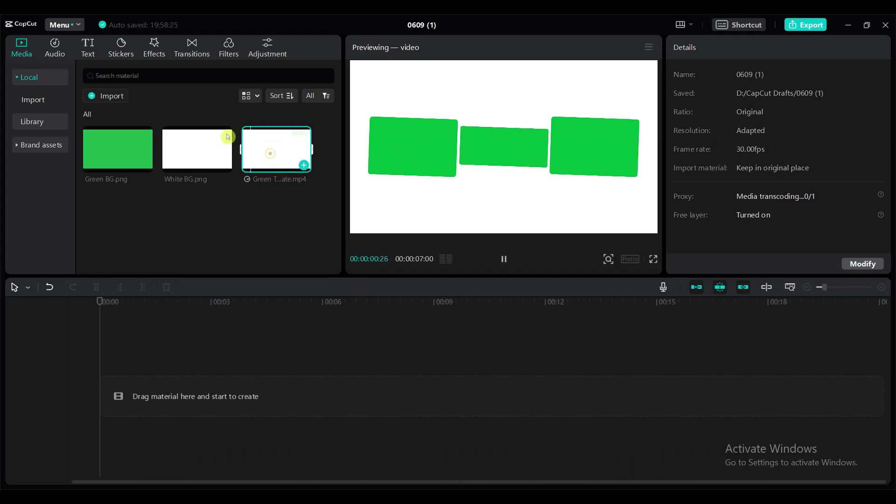
Step: Import the 4540332, 6636879 and 7846001 dance clips
{"action": "left_click", "coordinate": [112, 96]}
{"action": "left_click", "coordinate": [267, 125]}
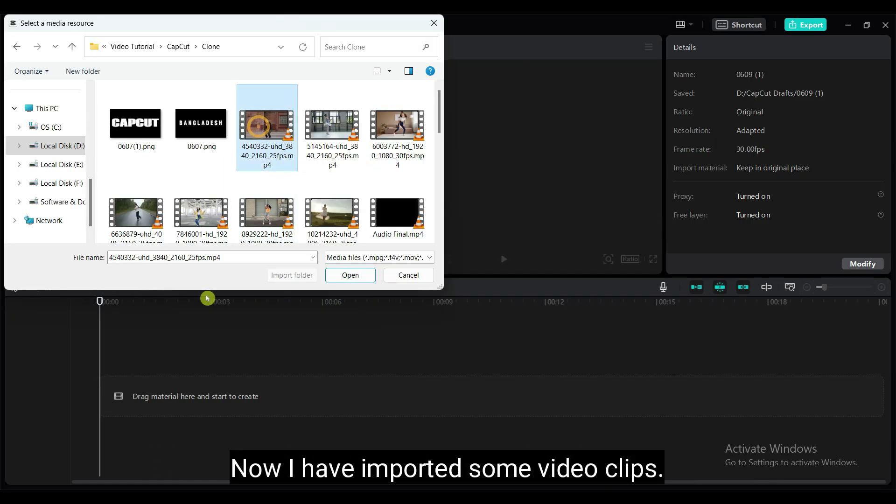
{"action": "left_click", "coordinate": [136, 212], "text": "ctrl"}
{"action": "scroll", "coordinate": [204, 206], "scroll_direction": "down", "scroll_amount": 1}
{"action": "left_click", "coordinate": [204, 205], "text": "ctrl"}
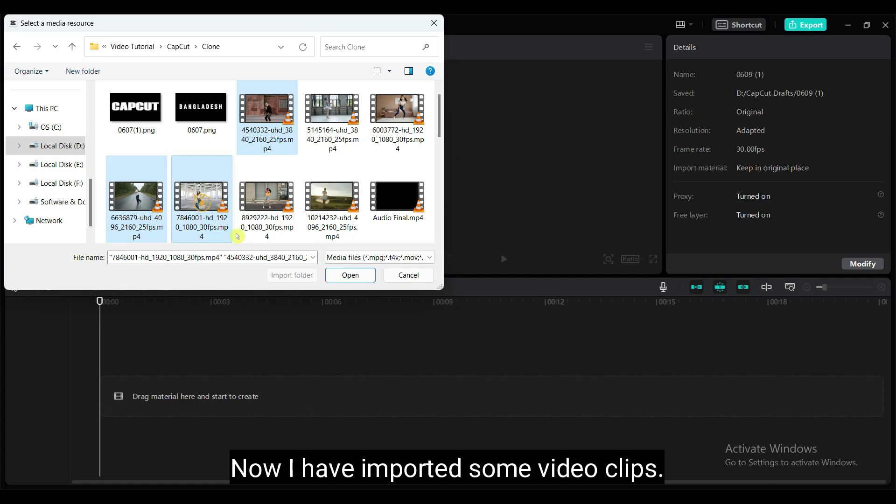
{"action": "left_click", "coordinate": [351, 275]}
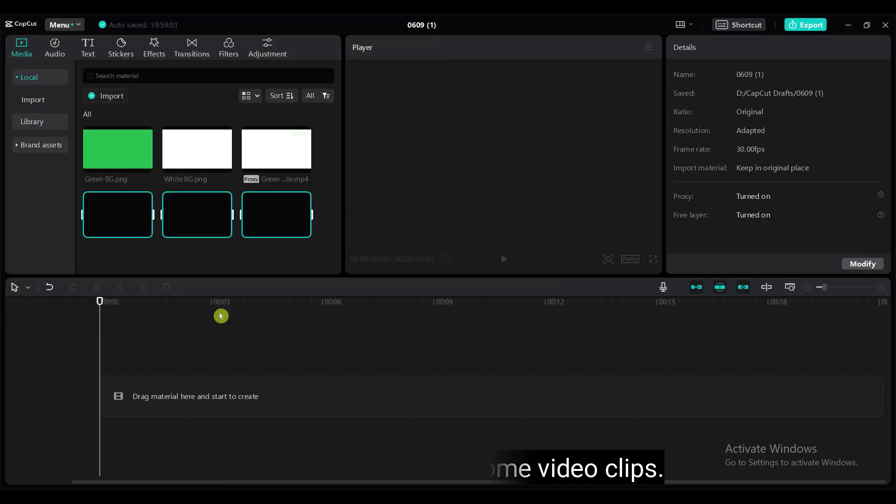
Step: Place 4540332 on the timeline with Green Template on the track above it
{"action": "left_click_drag", "start_coordinate": [108, 215], "coordinate": [105, 395]}
{"action": "left_click", "coordinate": [282, 339]}
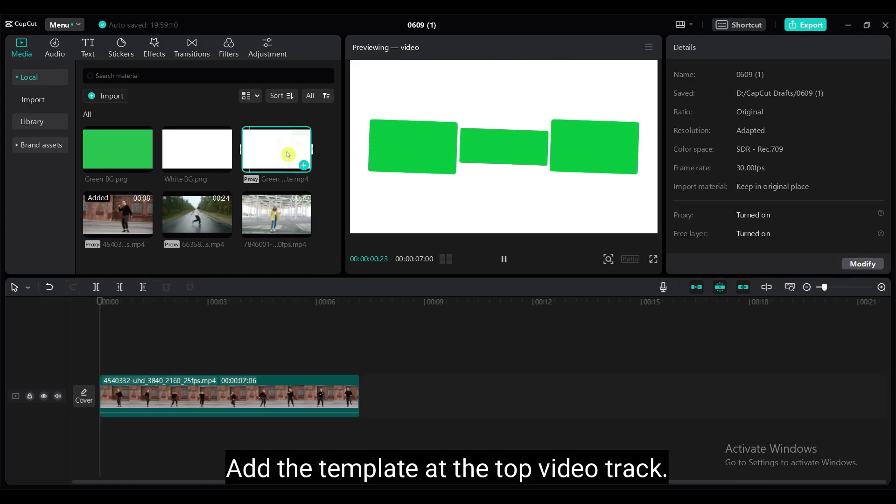
{"action": "left_click_drag", "start_coordinate": [290, 150], "coordinate": [100, 359]}
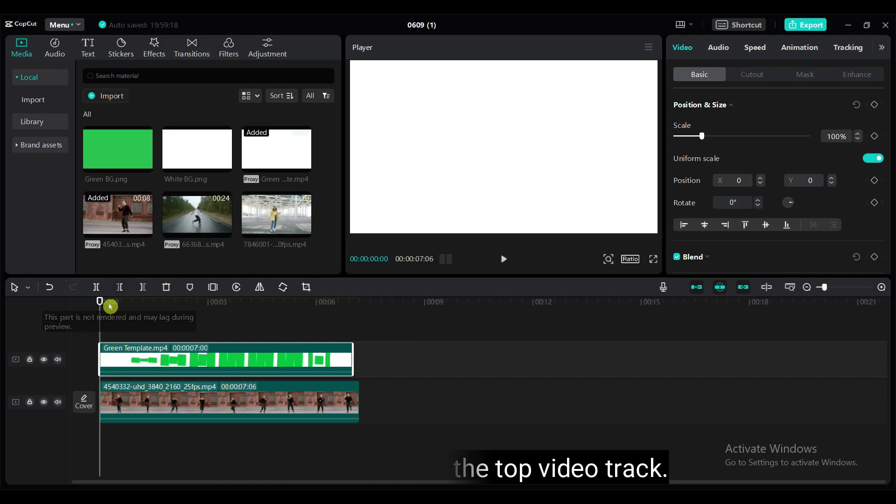
Step: Chroma-key the template's green colour out so the dancer shows through the panels
{"action": "left_click", "coordinate": [273, 322]}
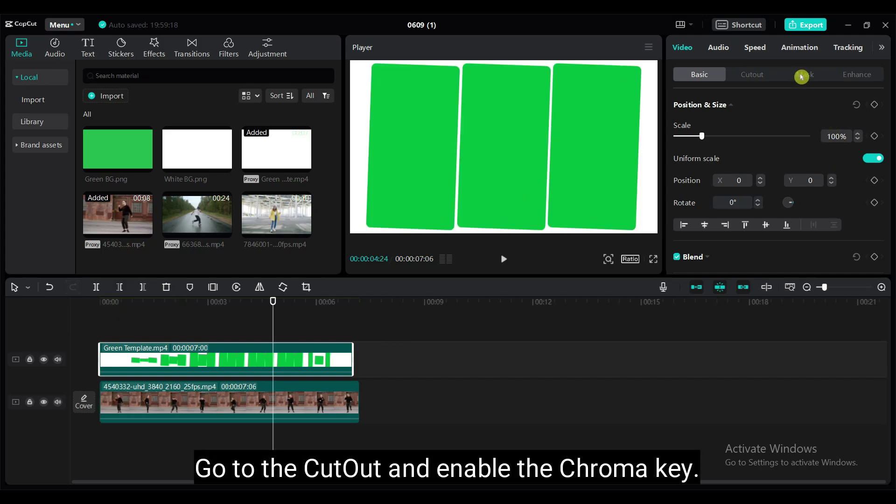
{"action": "left_click", "coordinate": [759, 76]}
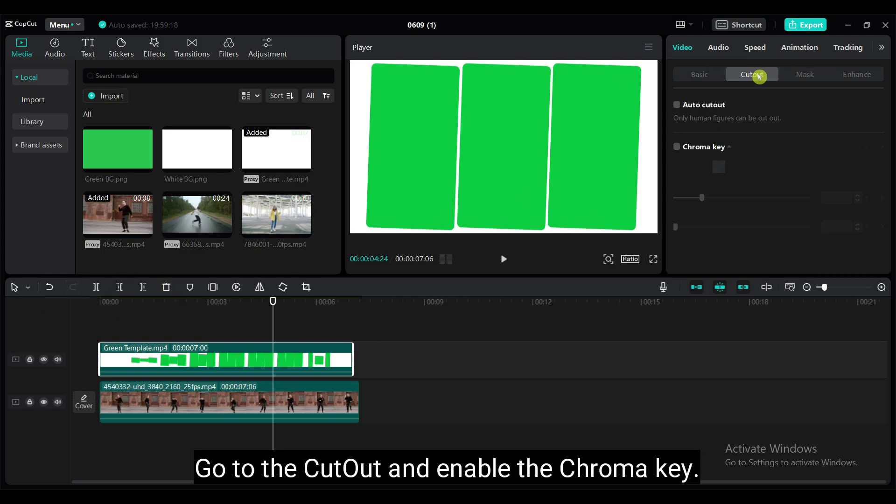
{"action": "left_click", "coordinate": [679, 149]}
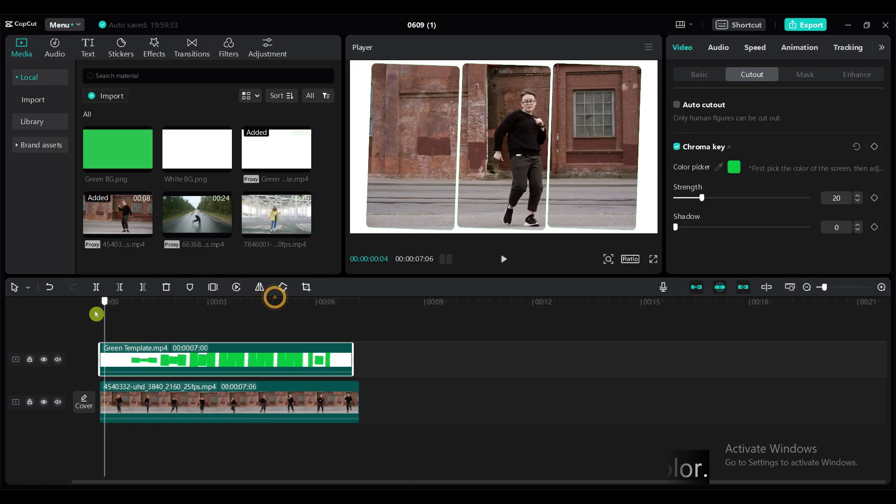
Step: Lower the template's blend opacity to 60% and play back the result
{"action": "left_click", "coordinate": [700, 74]}
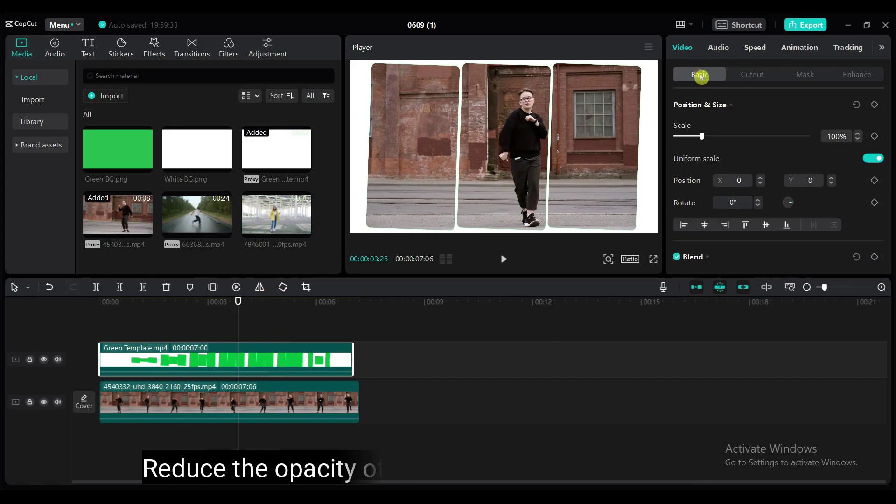
{"action": "scroll", "coordinate": [752, 131], "scroll_direction": "down", "scroll_amount": 2}
{"action": "scroll", "coordinate": [732, 136], "scroll_direction": "down", "scroll_amount": 2}
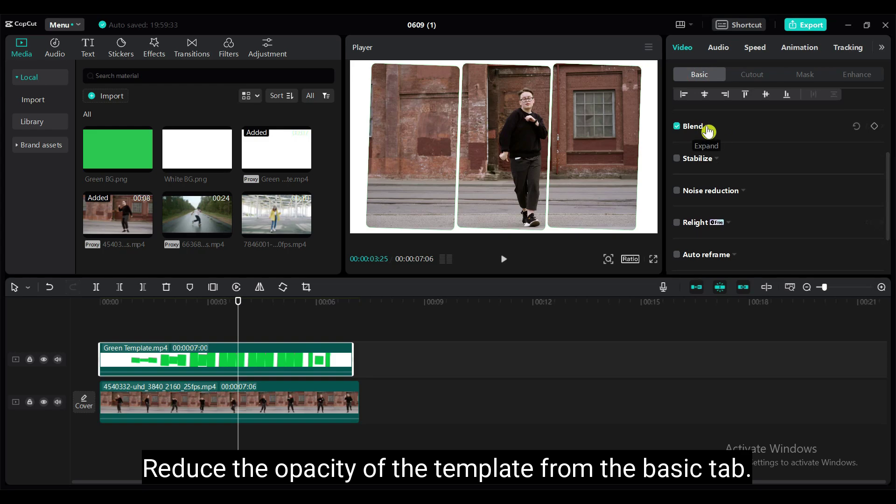
{"action": "left_click", "coordinate": [707, 127]}
{"action": "left_click_drag", "start_coordinate": [805, 183], "coordinate": [756, 182]}
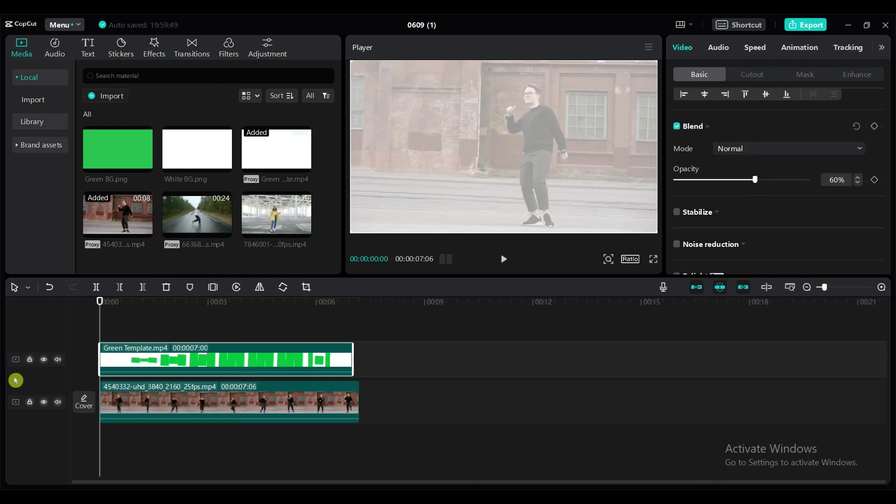
{"action": "left_click", "coordinate": [505, 259]}
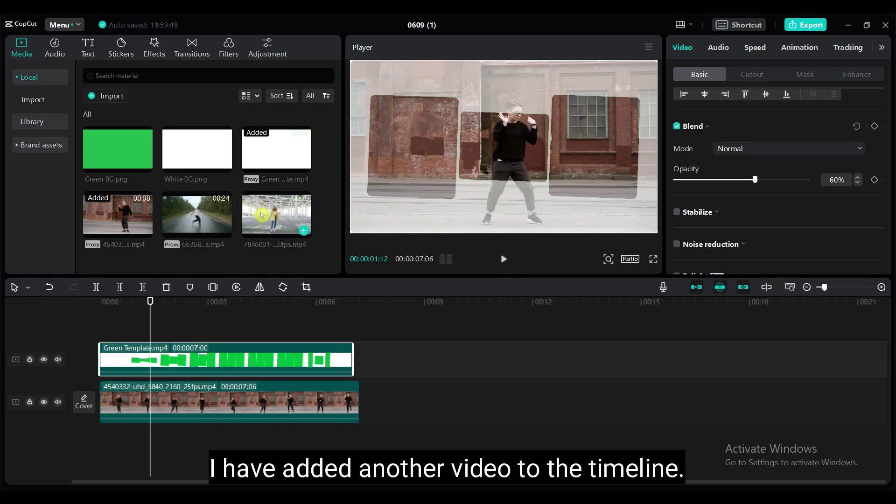
Step: Add the 7846001 clip after the first dancer and place a template copy above it
{"action": "left_click_drag", "start_coordinate": [262, 215], "coordinate": [360, 400]}
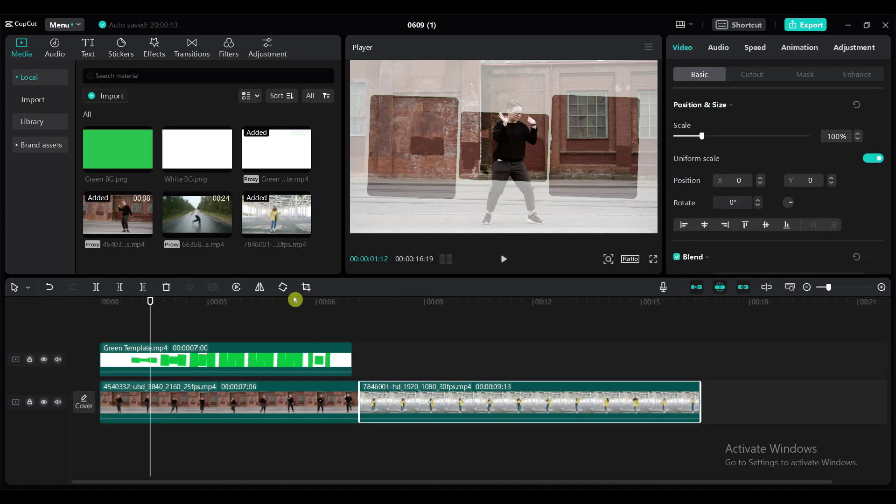
{"action": "left_click", "coordinate": [254, 358]}
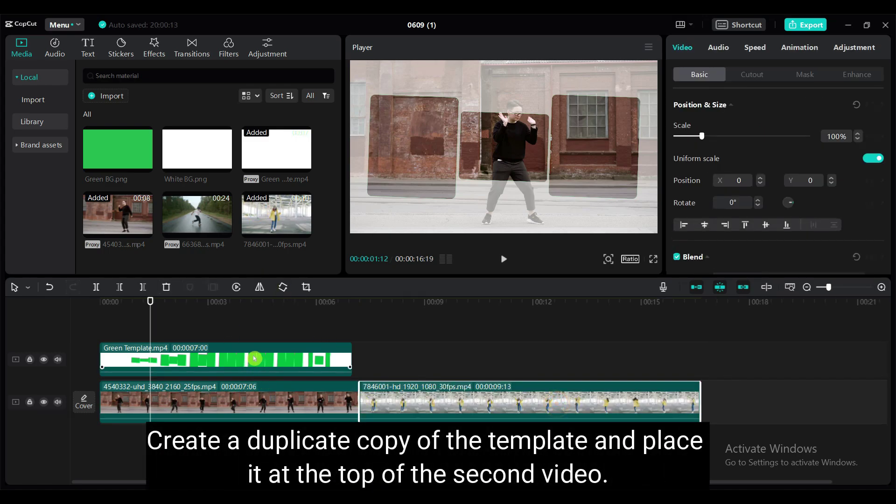
{"action": "left_click_drag", "start_coordinate": [253, 355], "coordinate": [509, 358]}
Step: Trim the 7846001 clip to 8:01 and zoom the timeline out
{"action": "left_click", "coordinate": [696, 394]}
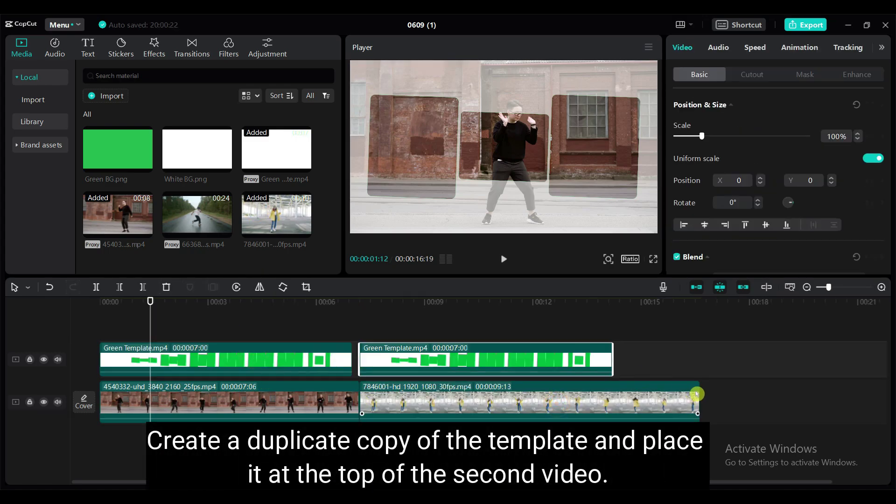
{"action": "left_click_drag", "start_coordinate": [699, 394], "coordinate": [649, 394]}
{"action": "left_click_drag", "start_coordinate": [280, 483], "coordinate": [287, 484]}
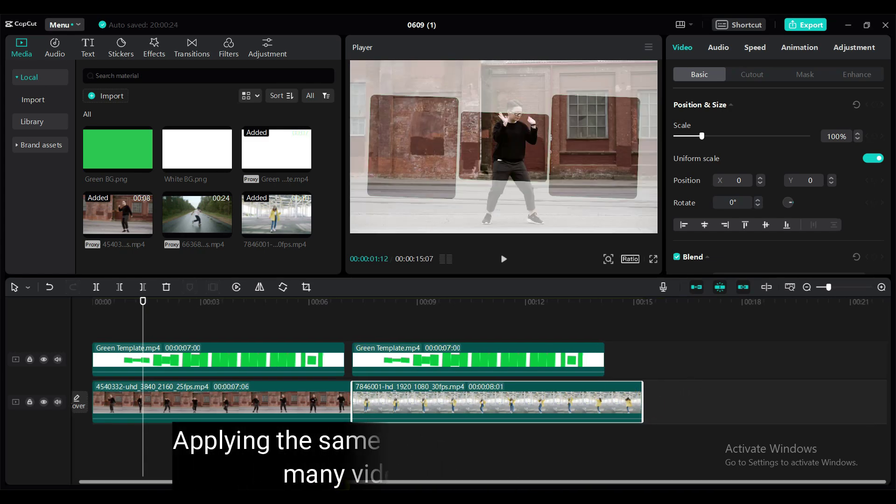
{"action": "left_click", "coordinate": [811, 289]}
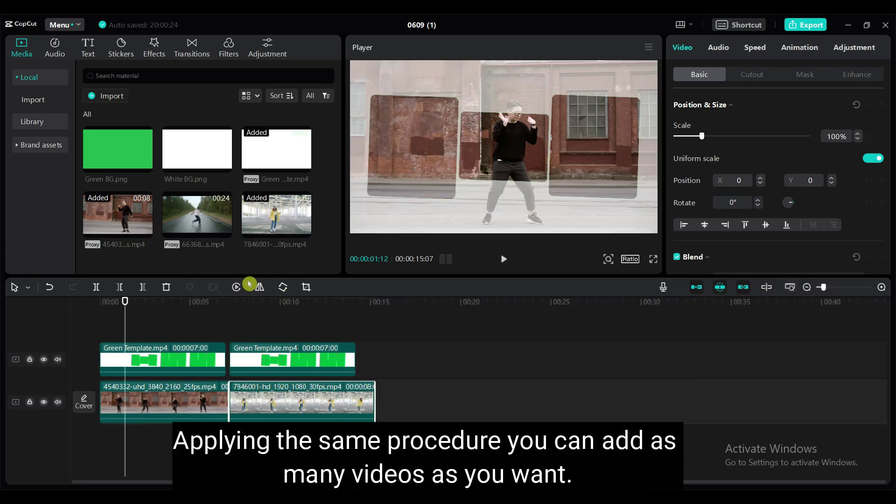
Step: Add the 6636879 clip with its own template copy above, then preview full screen
{"action": "left_click_drag", "start_coordinate": [196, 209], "coordinate": [374, 406]}
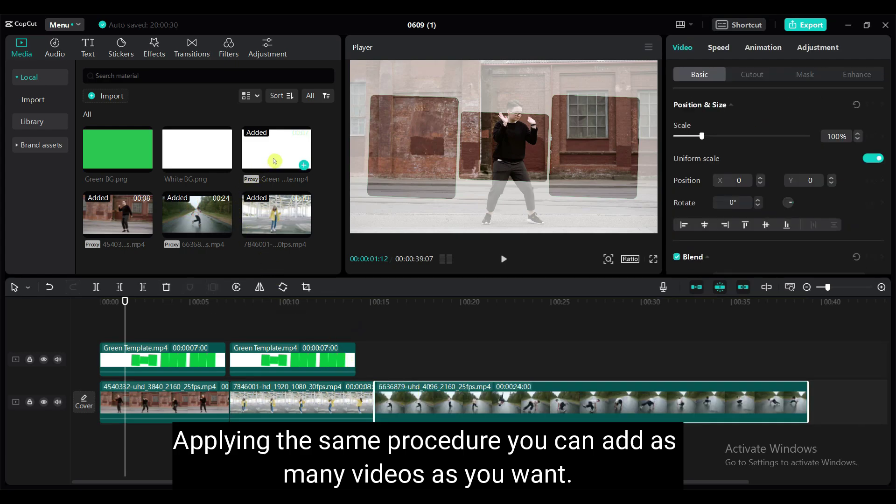
{"action": "left_click_drag", "start_coordinate": [328, 363], "coordinate": [418, 363]}
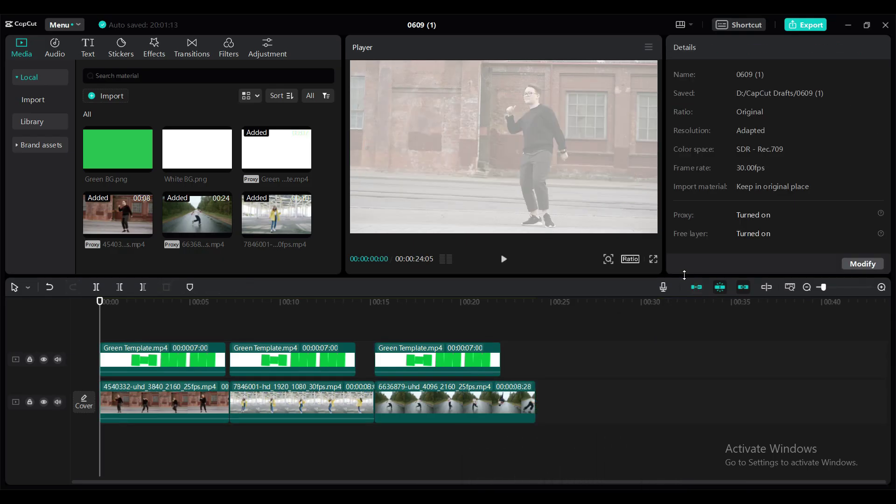
{"action": "left_click", "coordinate": [653, 259]}
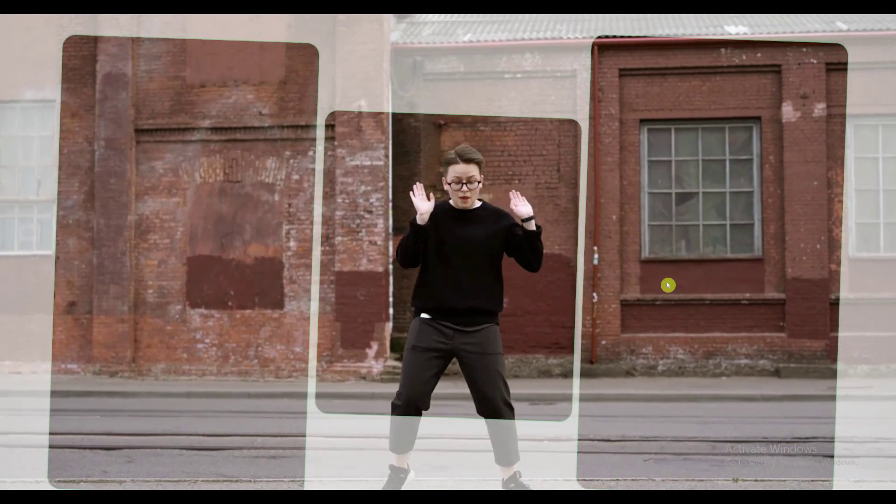